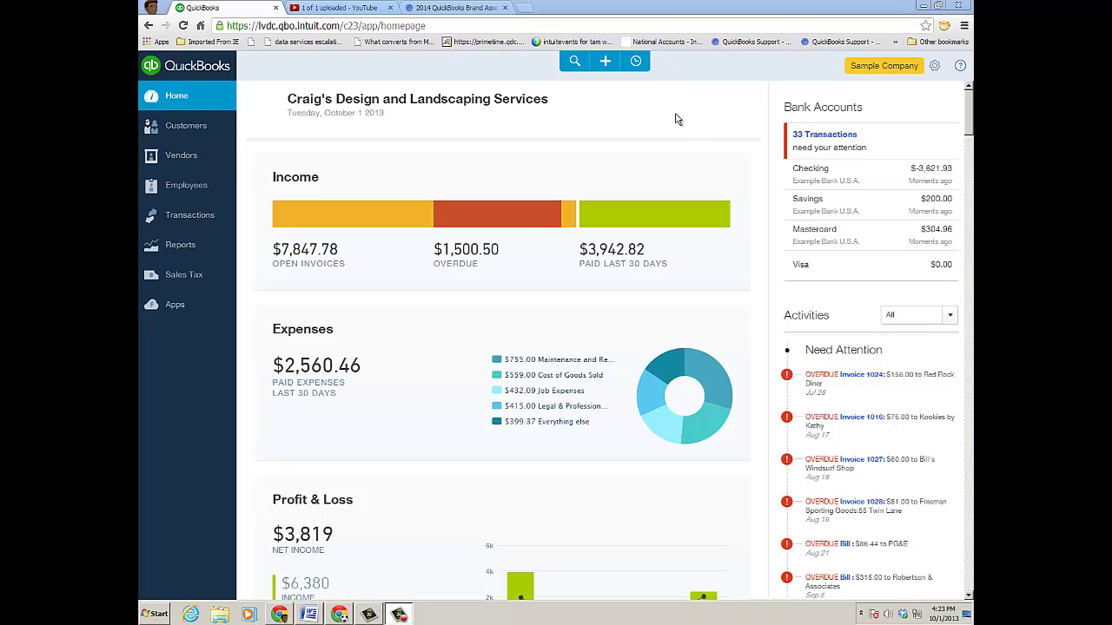
- Go to the sales transactions and start a delayed charge for Dukes Basketball Camp
{"action": "left_click", "coordinate": [199, 219]}
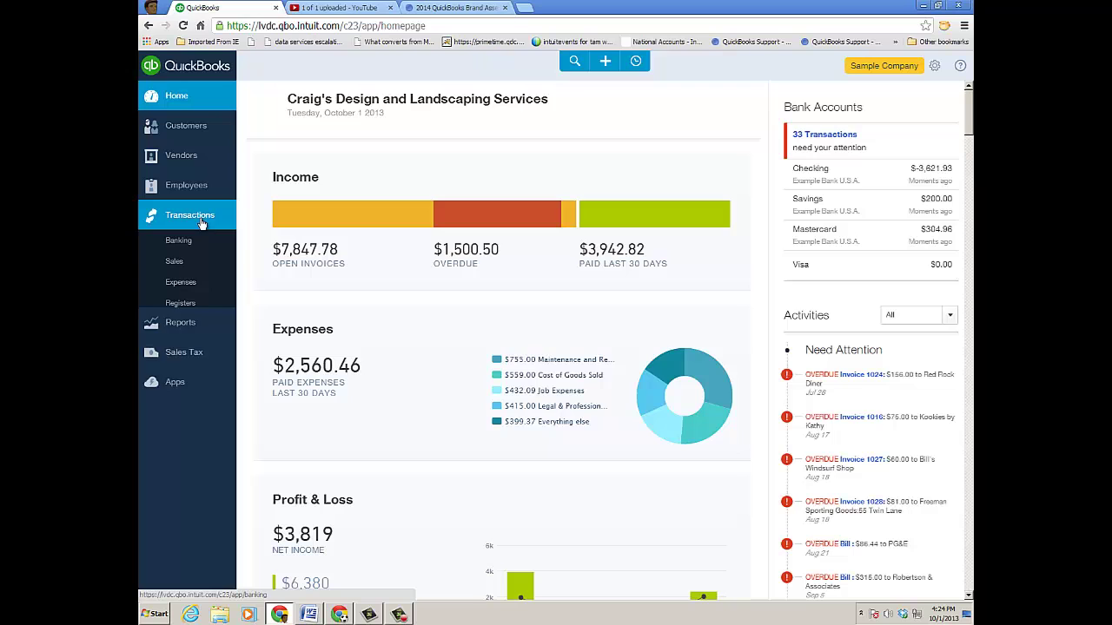
{"action": "left_click", "coordinate": [177, 262]}
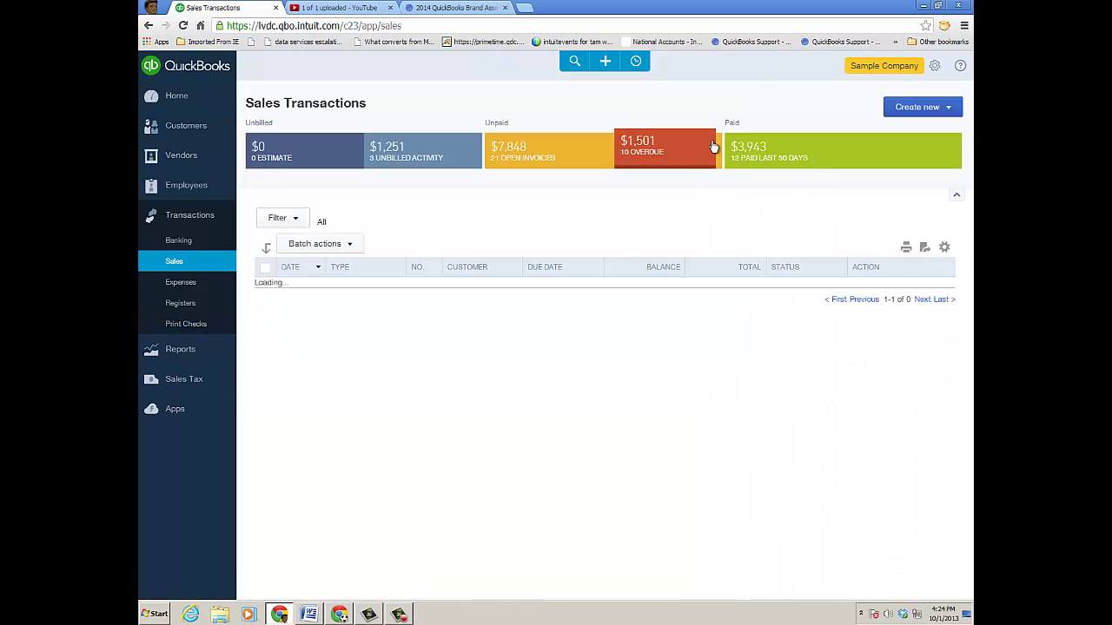
{"action": "left_click", "coordinate": [940, 108]}
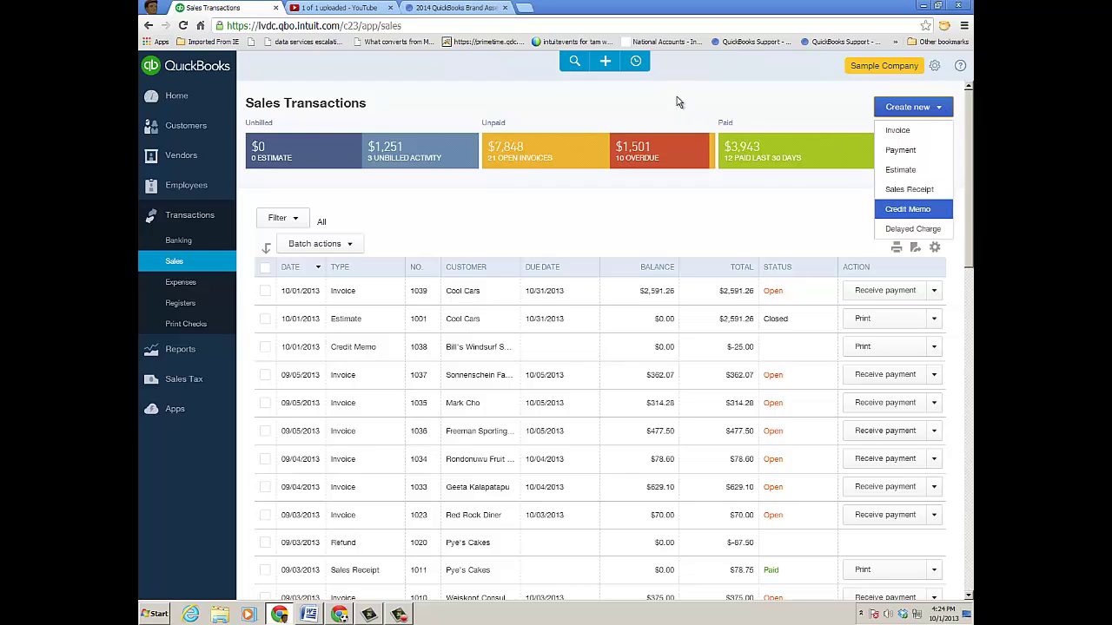
{"action": "left_click", "coordinate": [606, 67]}
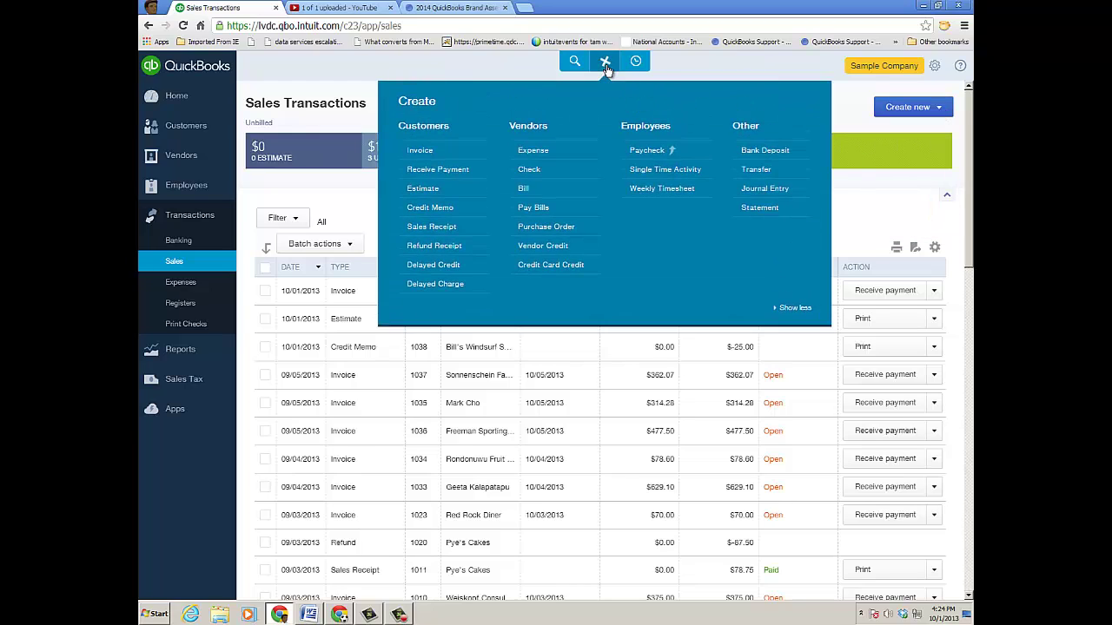
{"action": "left_click", "coordinate": [443, 289]}
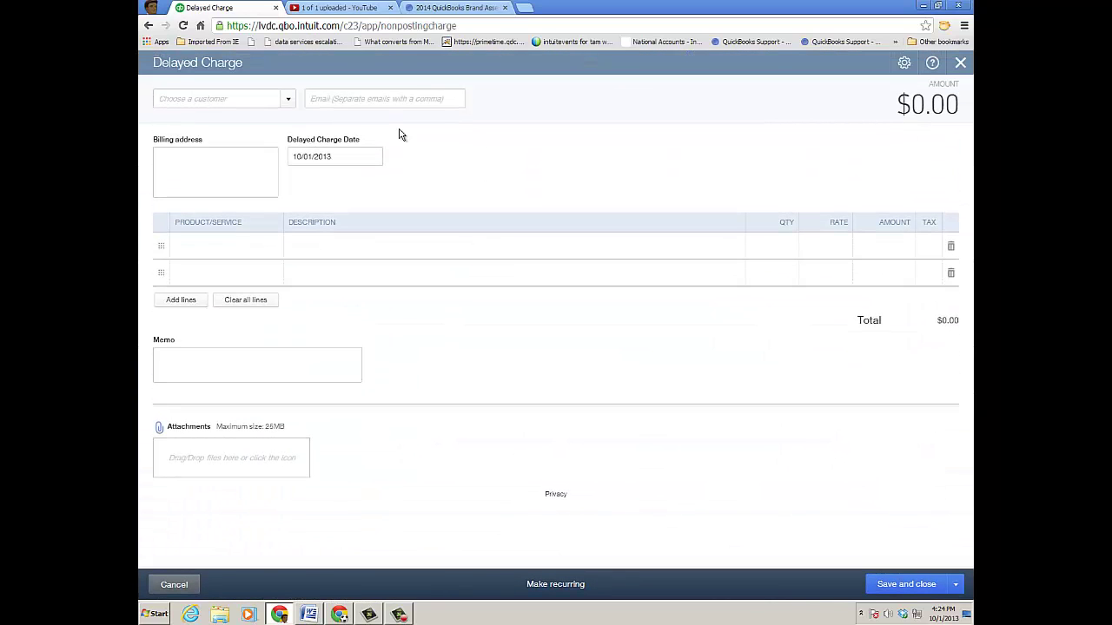
{"action": "left_click", "coordinate": [288, 99]}
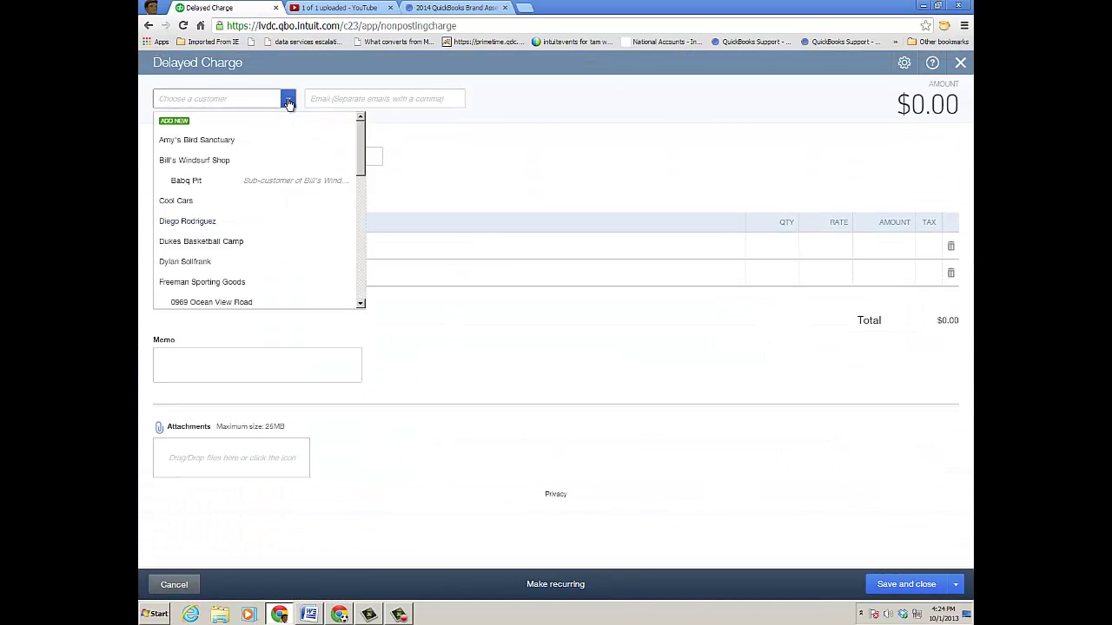
{"action": "left_click", "coordinate": [205, 246]}
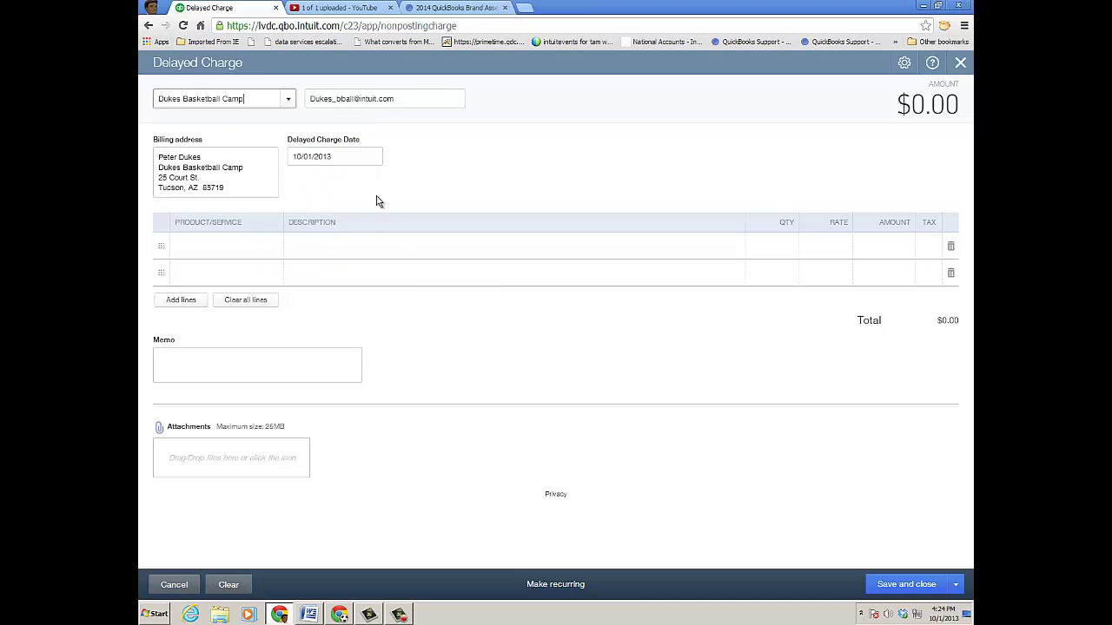
- Add the Installation service as the first line of the delayed charge, then save and close it
{"action": "left_click", "coordinate": [234, 249]}
{"action": "left_click", "coordinate": [272, 249]}
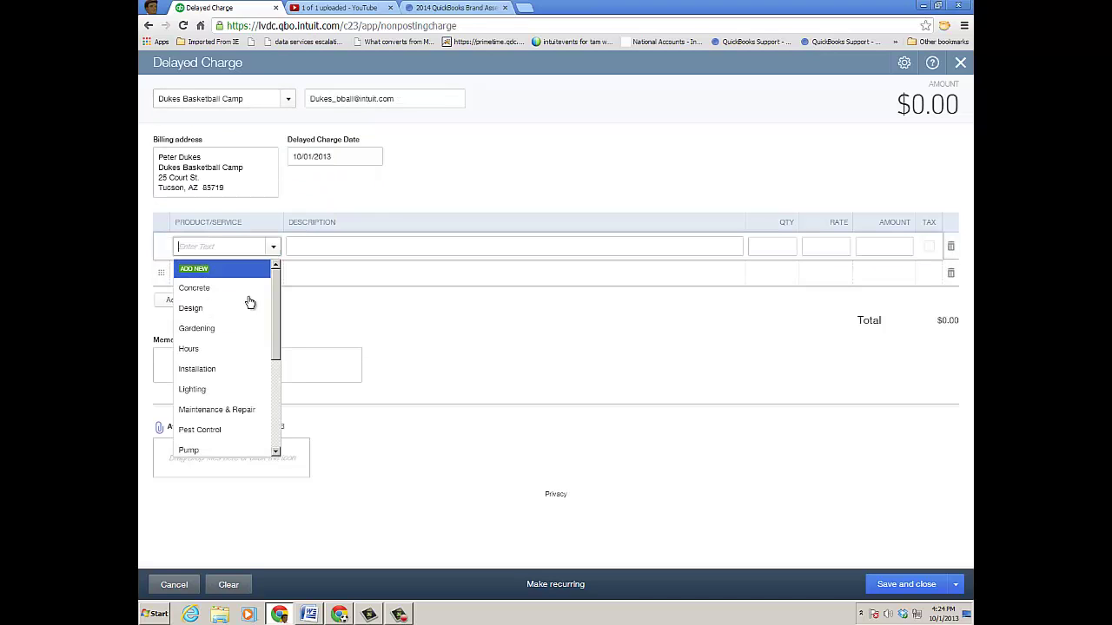
{"action": "left_click", "coordinate": [230, 368]}
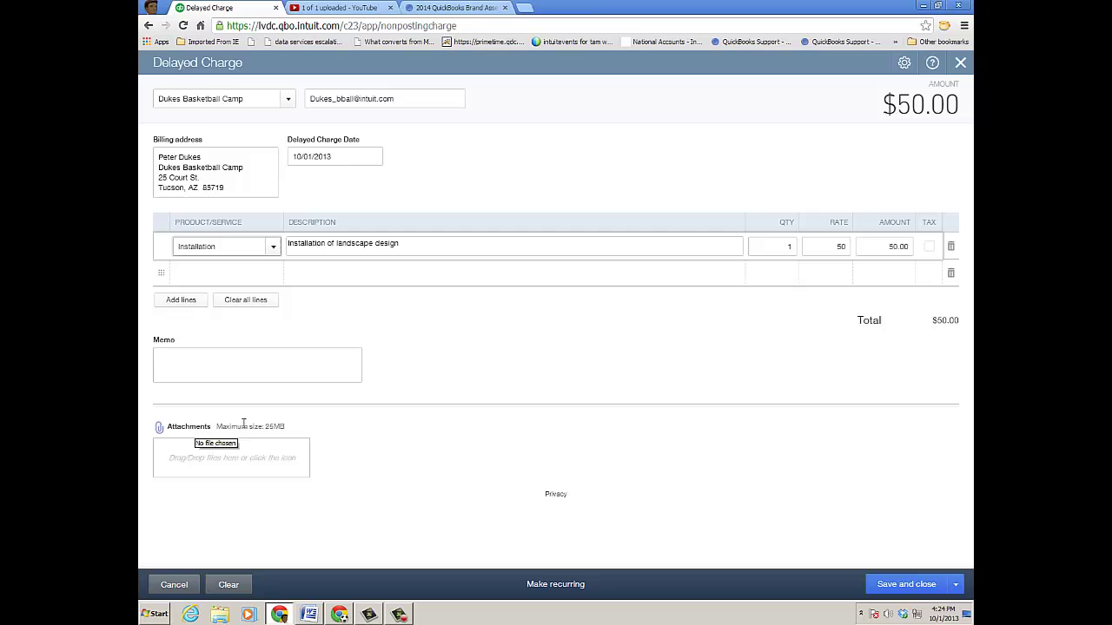
{"action": "left_click", "coordinate": [906, 591]}
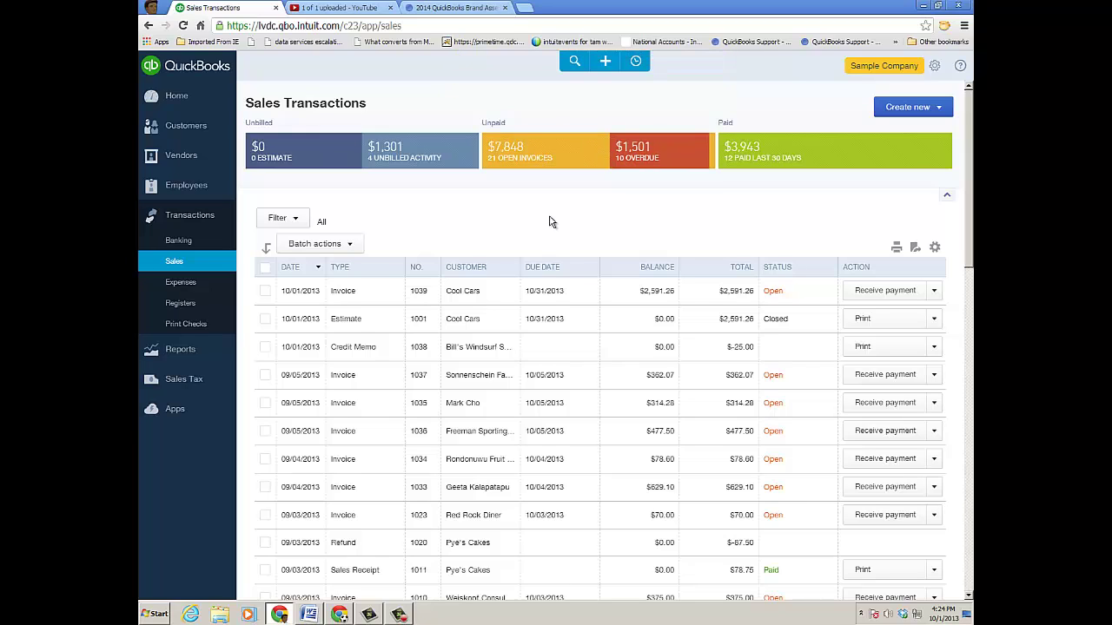
- Filter the sales transactions to unbilled activity and select the Dukes Basketball Camp row
{"action": "left_click", "coordinate": [408, 162]}
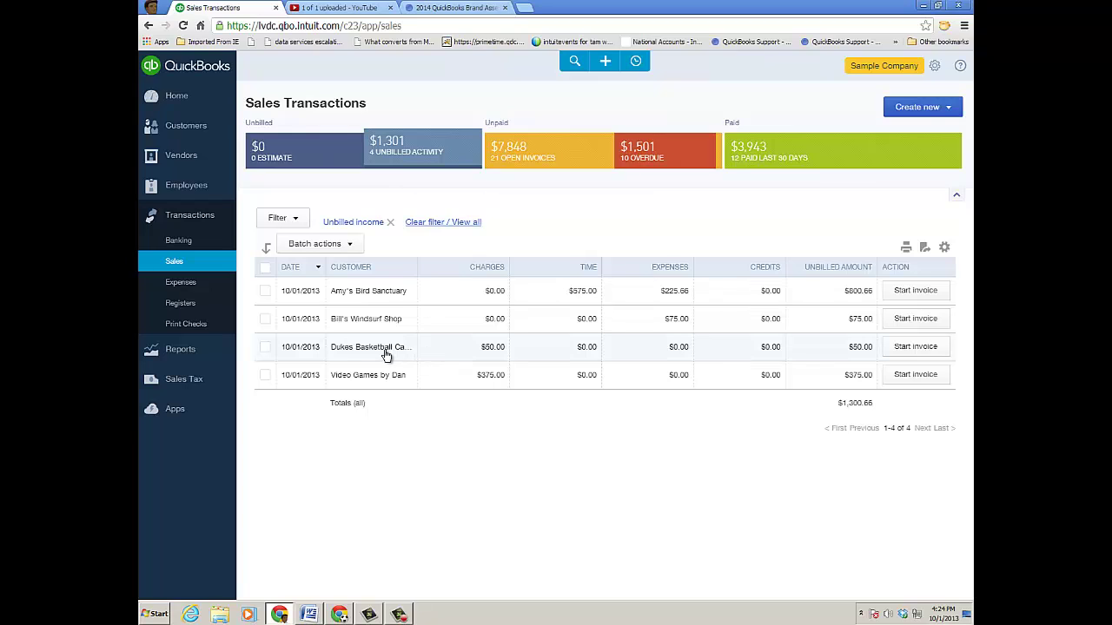
{"action": "left_click", "coordinate": [265, 348]}
- Open a blank invoice for Dukes Basketball Camp to view the charge available to add, and close it without saving
{"action": "left_click", "coordinate": [605, 62]}
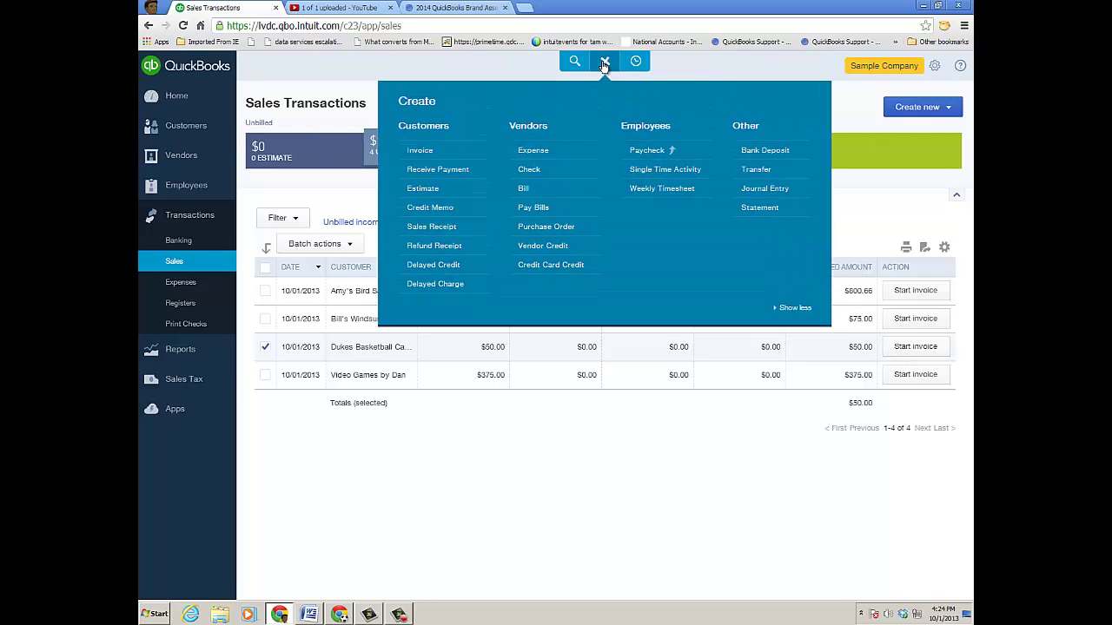
{"action": "left_click", "coordinate": [419, 151]}
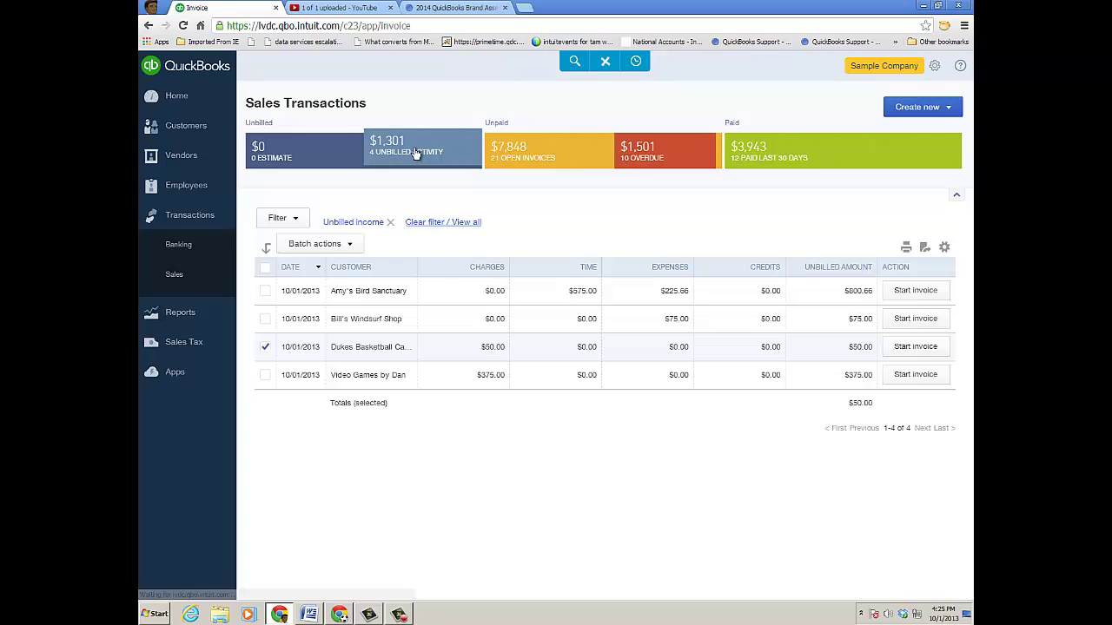
{"action": "left_click", "coordinate": [218, 98]}
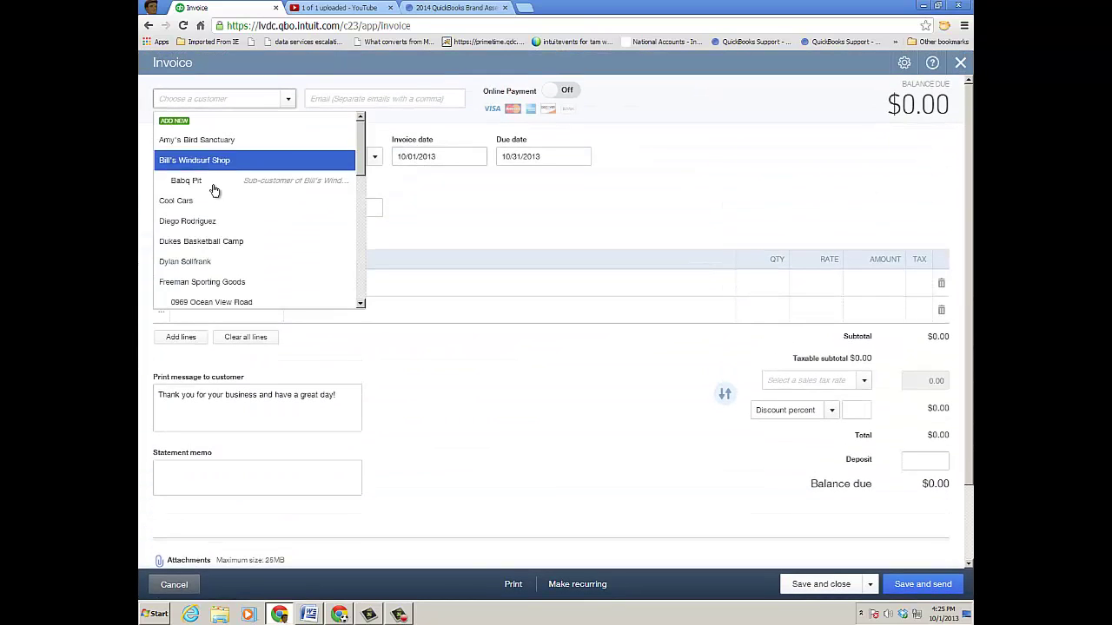
{"action": "left_click", "coordinate": [211, 242]}
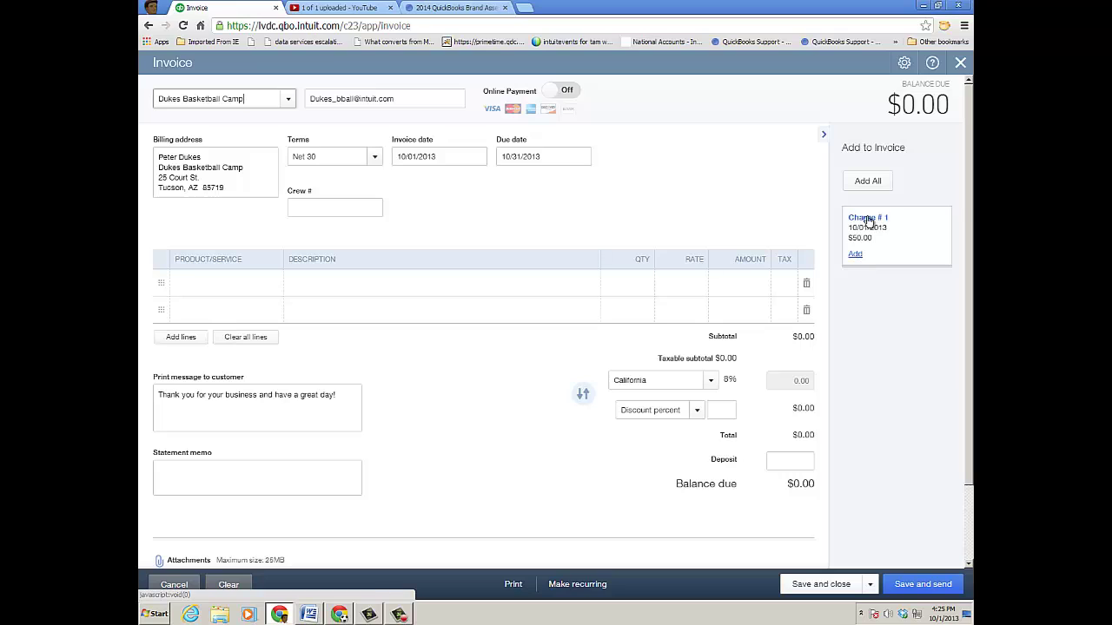
{"action": "left_click", "coordinate": [961, 65]}
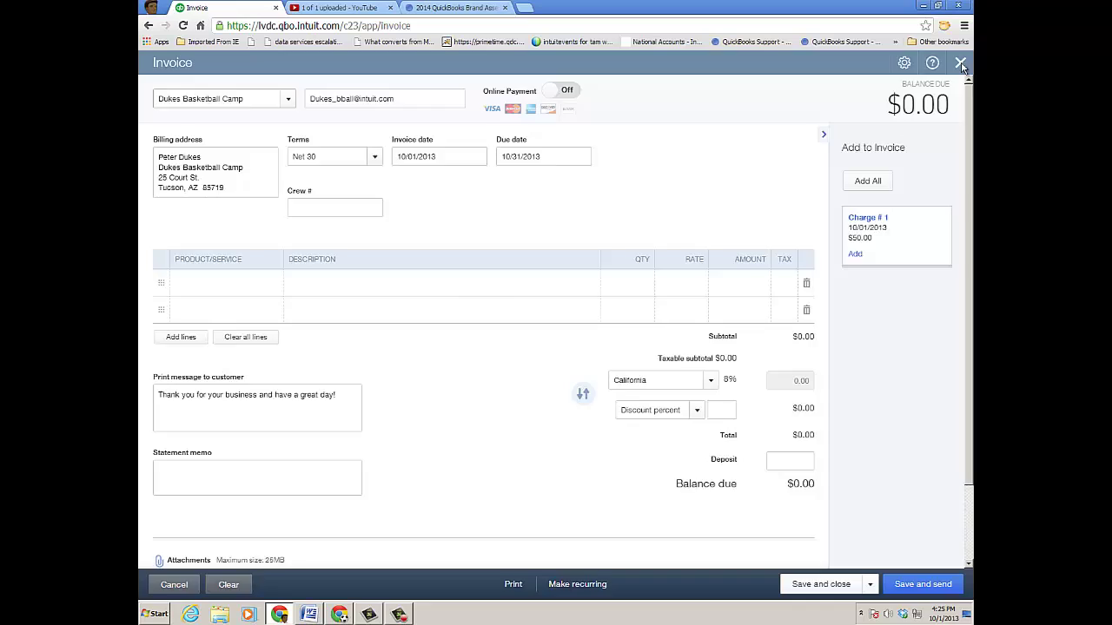
{"action": "left_click", "coordinate": [664, 363]}
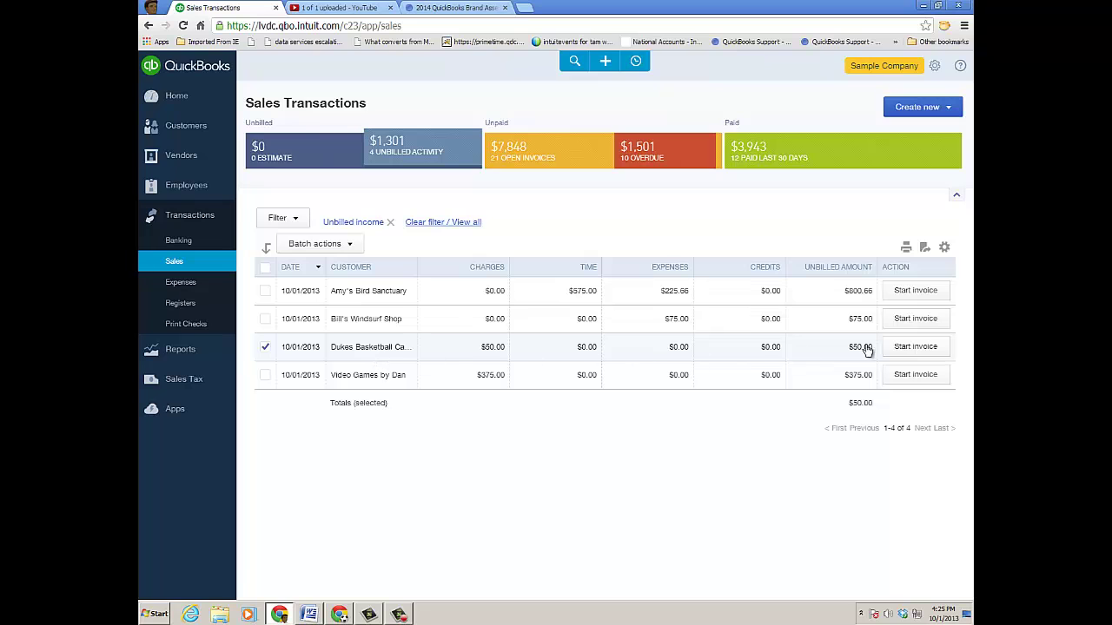
- Start an invoice from the Dukes Basketball Camp unbilled row, review its linked transaction, and save and close the invoice
{"action": "left_click", "coordinate": [908, 348]}
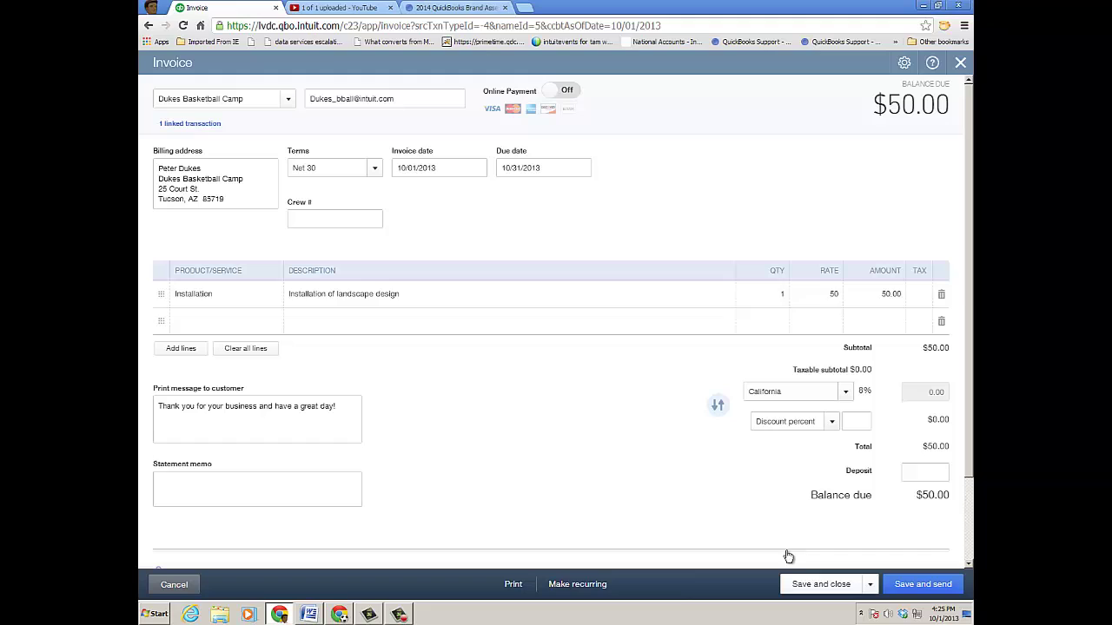
{"action": "left_click", "coordinate": [209, 126]}
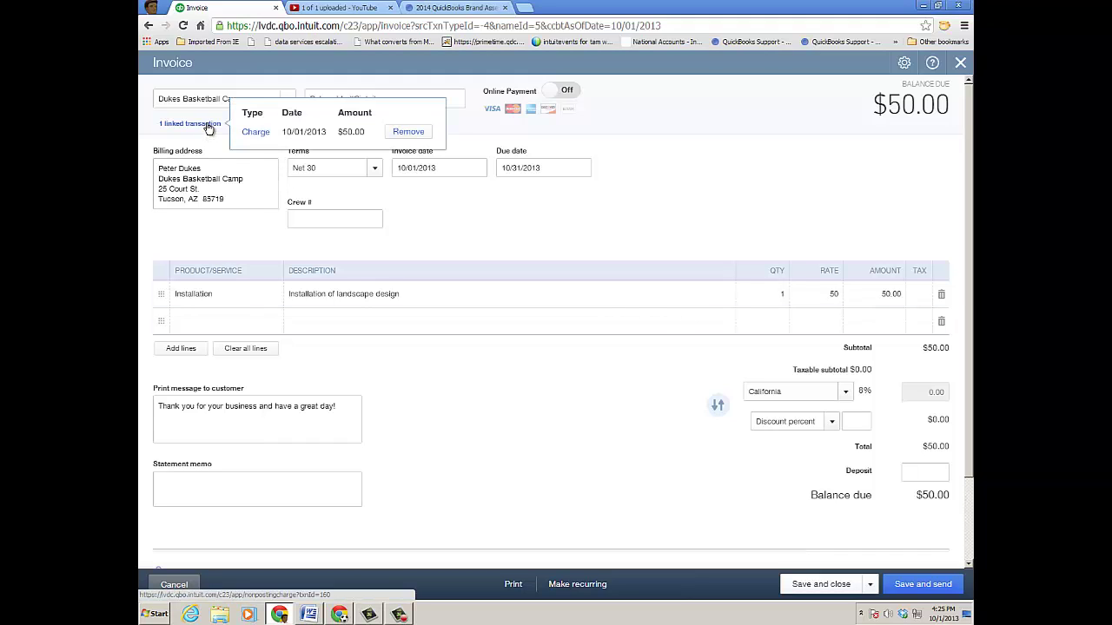
{"action": "left_click", "coordinate": [629, 459]}
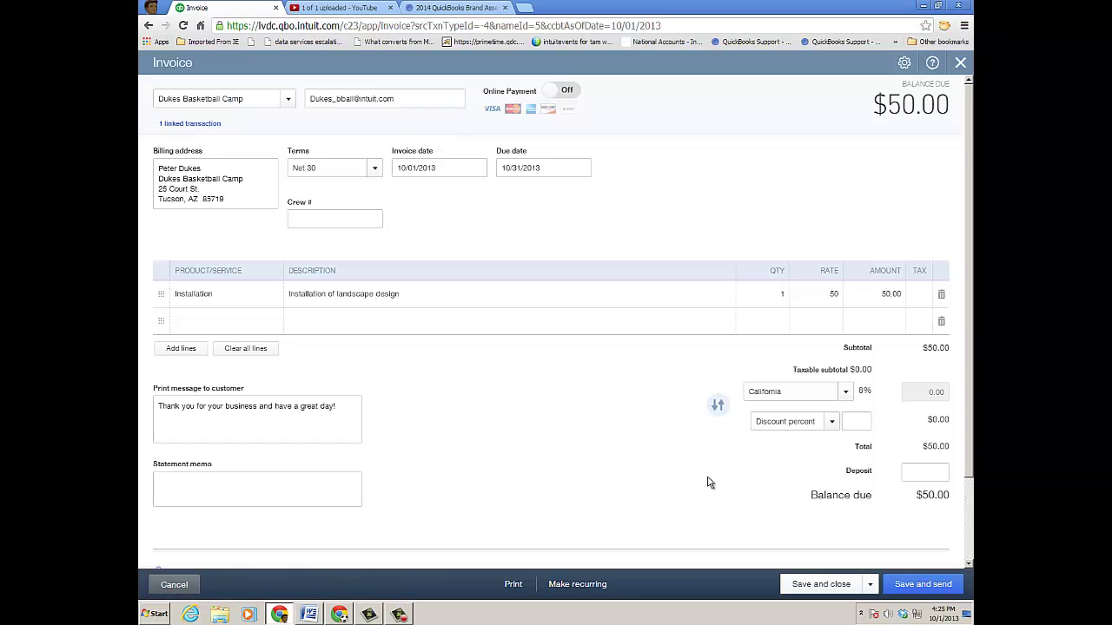
{"action": "left_click", "coordinate": [201, 127]}
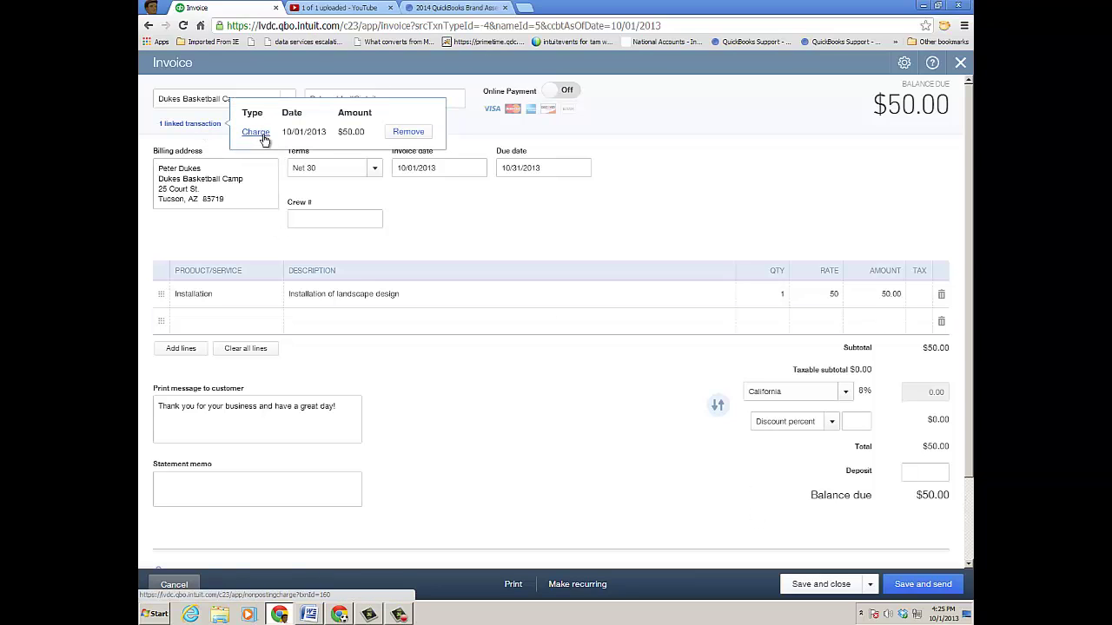
{"action": "left_click", "coordinate": [677, 504]}
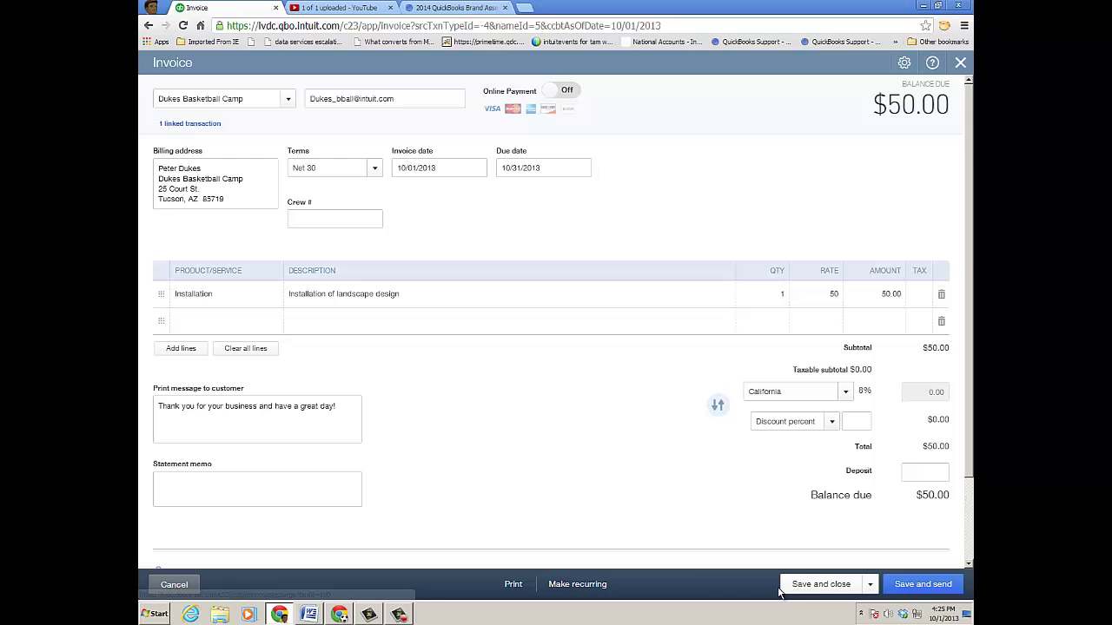
{"action": "left_click", "coordinate": [817, 586]}
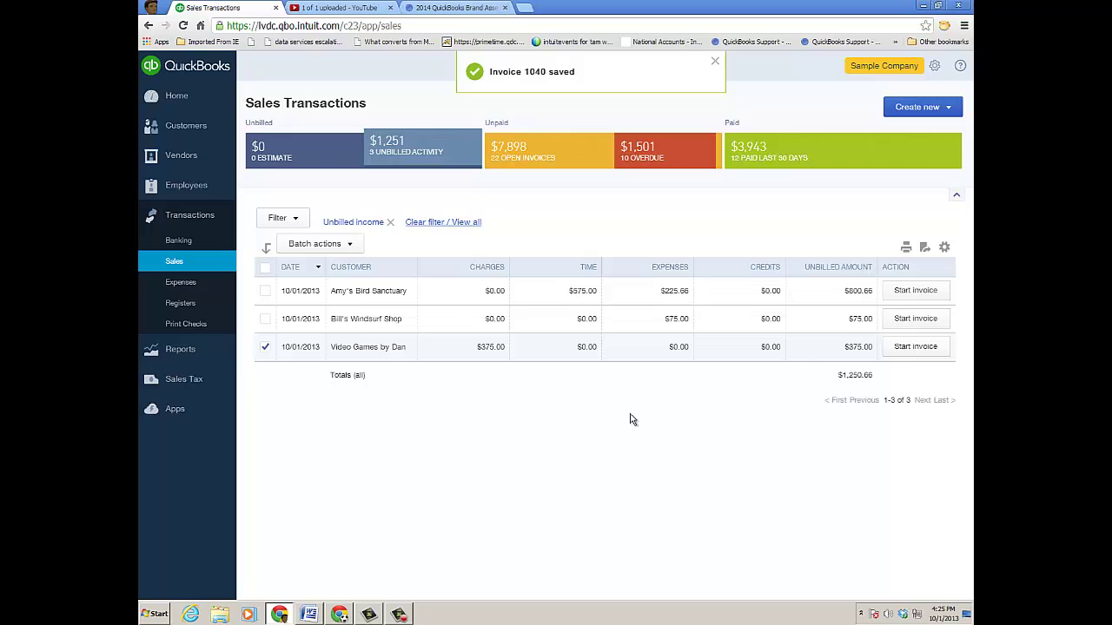
- Start a new sales receipt for the first sub-customer listed under Freeman Sporting Goods
{"action": "left_click", "coordinate": [606, 62]}
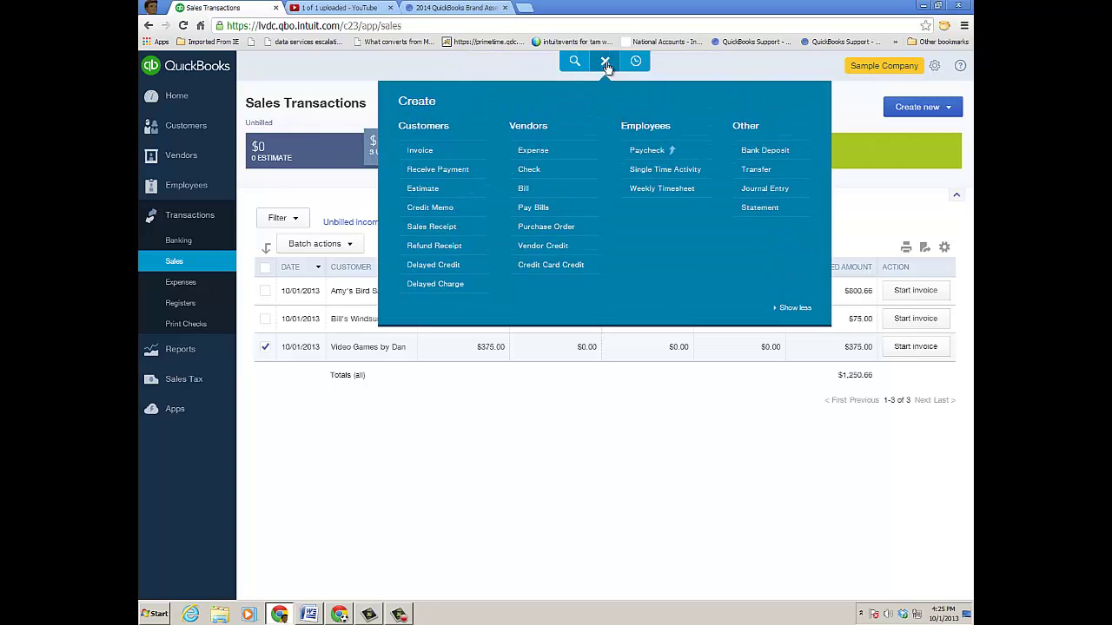
{"action": "left_click", "coordinate": [445, 231]}
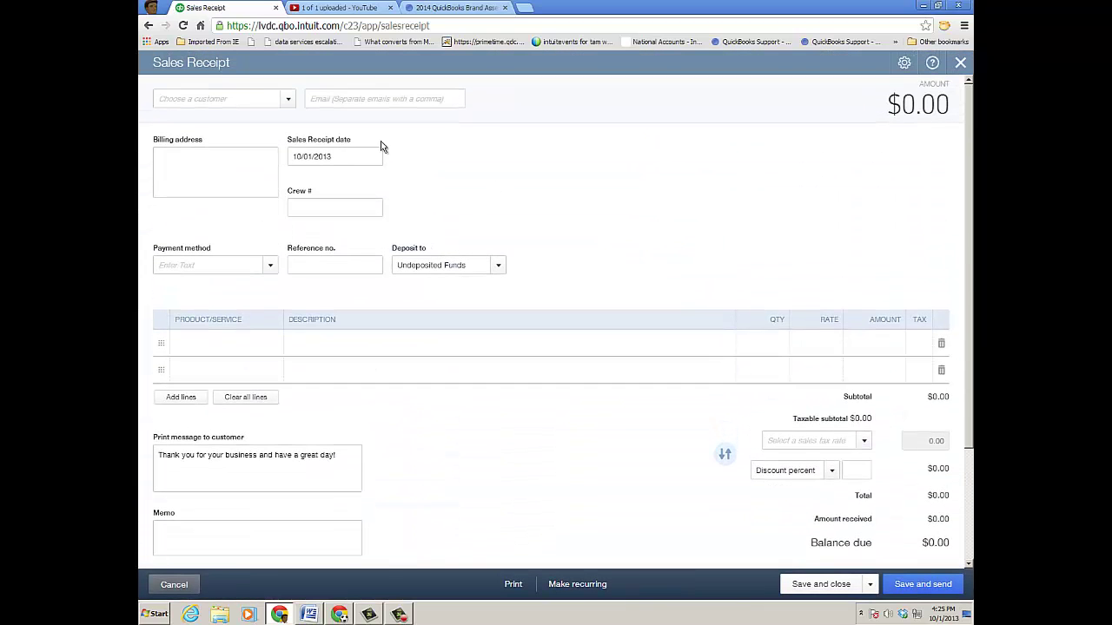
{"action": "left_click", "coordinate": [288, 101]}
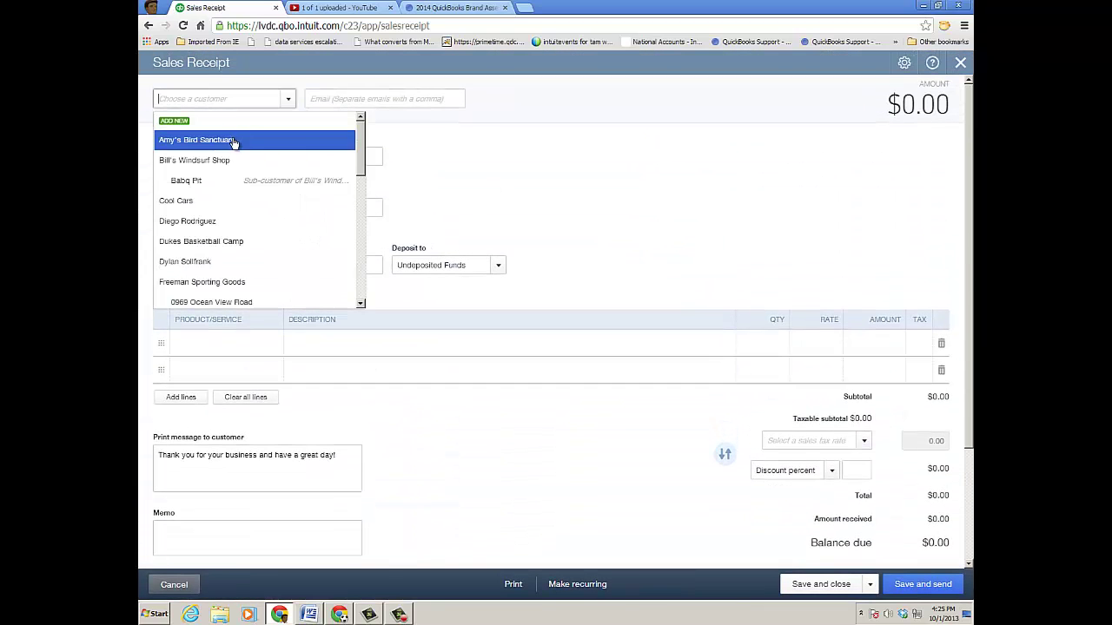
{"action": "left_click", "coordinate": [217, 302]}
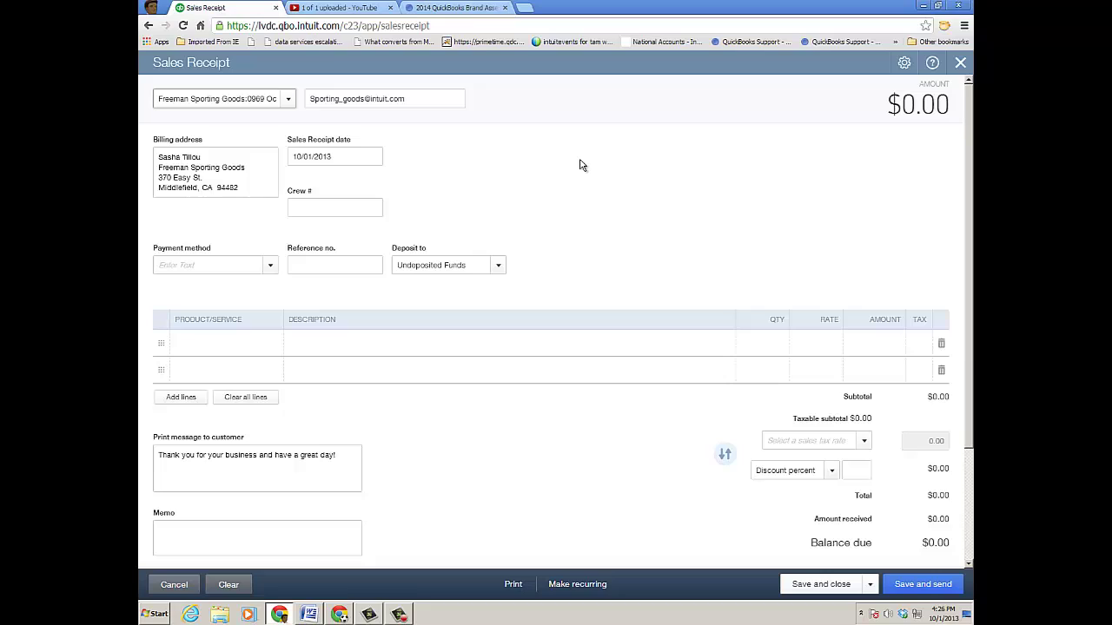
- Set the receipt's payment method to Check with reference number 27, and deposit it to the Checking account
{"action": "left_click", "coordinate": [271, 266]}
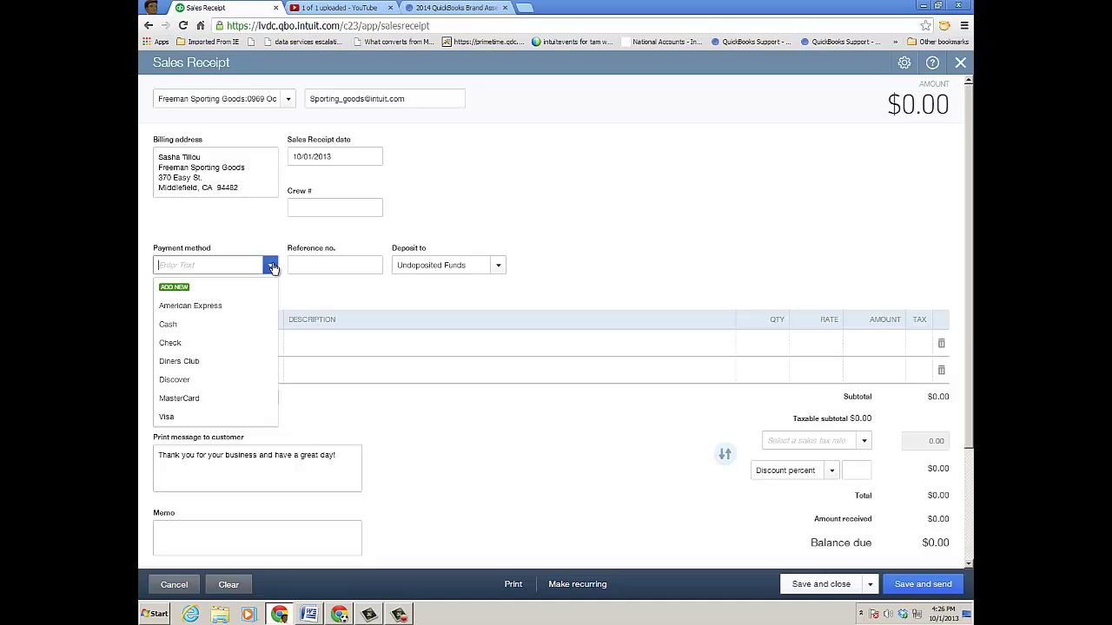
{"action": "left_click", "coordinate": [172, 344]}
{"action": "left_click", "coordinate": [354, 266]}
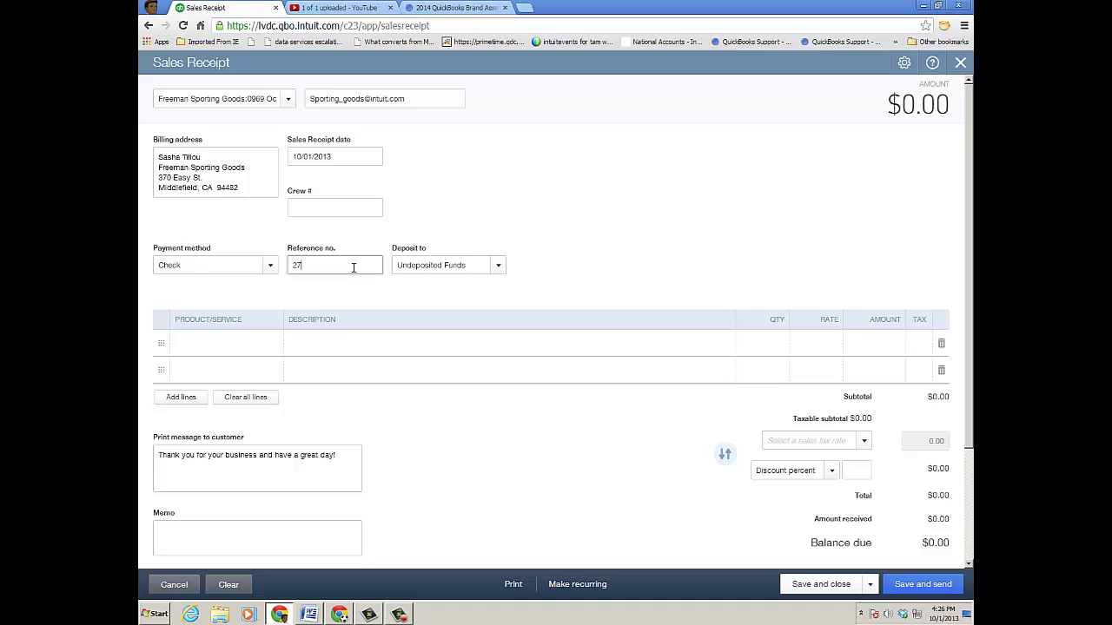
{"action": "left_click", "coordinate": [497, 266]}
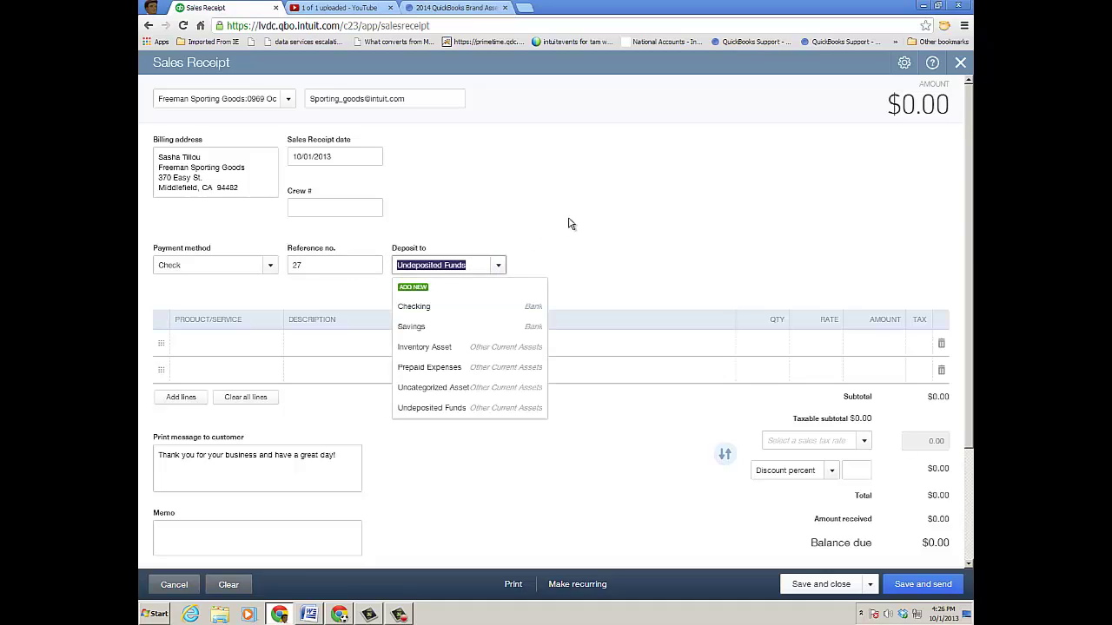
{"action": "left_click", "coordinate": [436, 308]}
- Add Concrete as the first line of the sales receipt with an amount of 350
{"action": "left_click", "coordinate": [252, 350]}
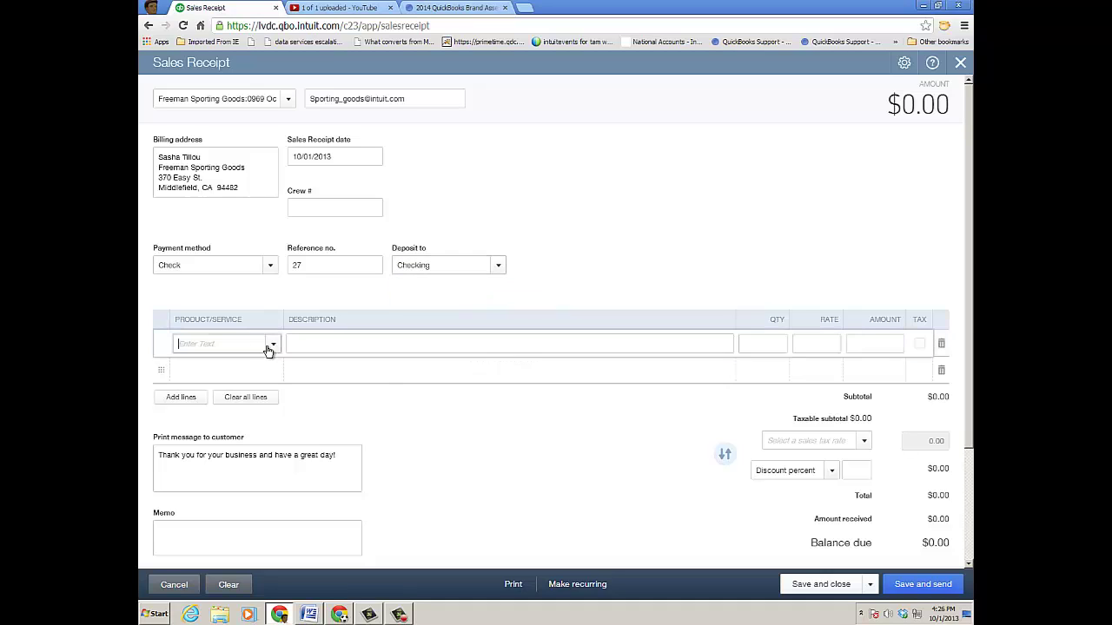
{"action": "left_click", "coordinate": [273, 347]}
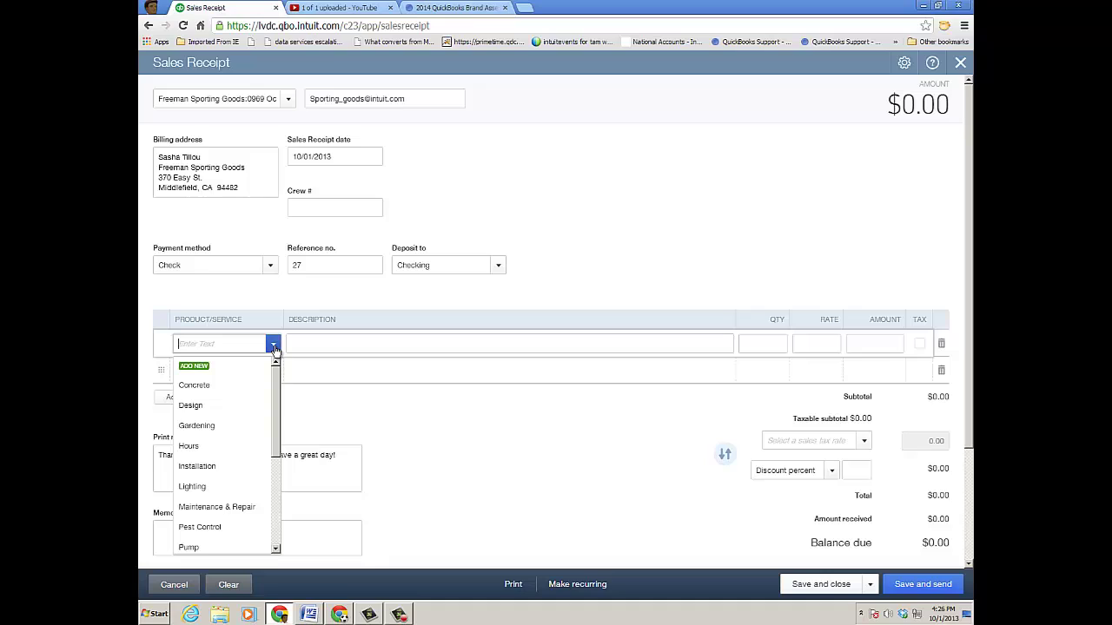
{"action": "left_click", "coordinate": [238, 385]}
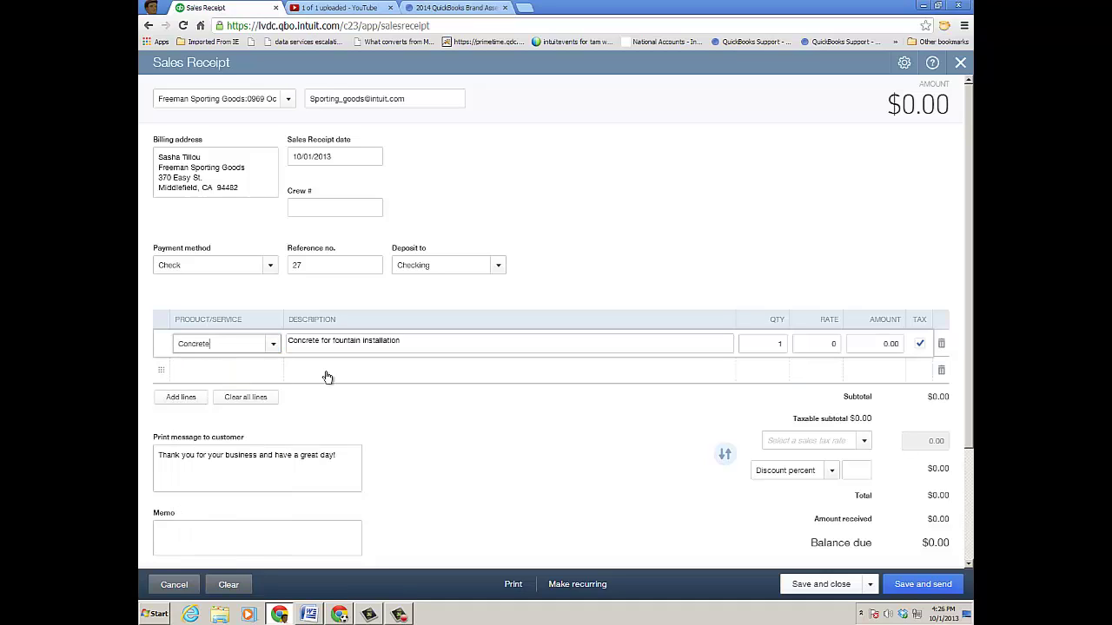
{"action": "left_click", "coordinate": [888, 344]}
{"action": "type", "text": "350"}
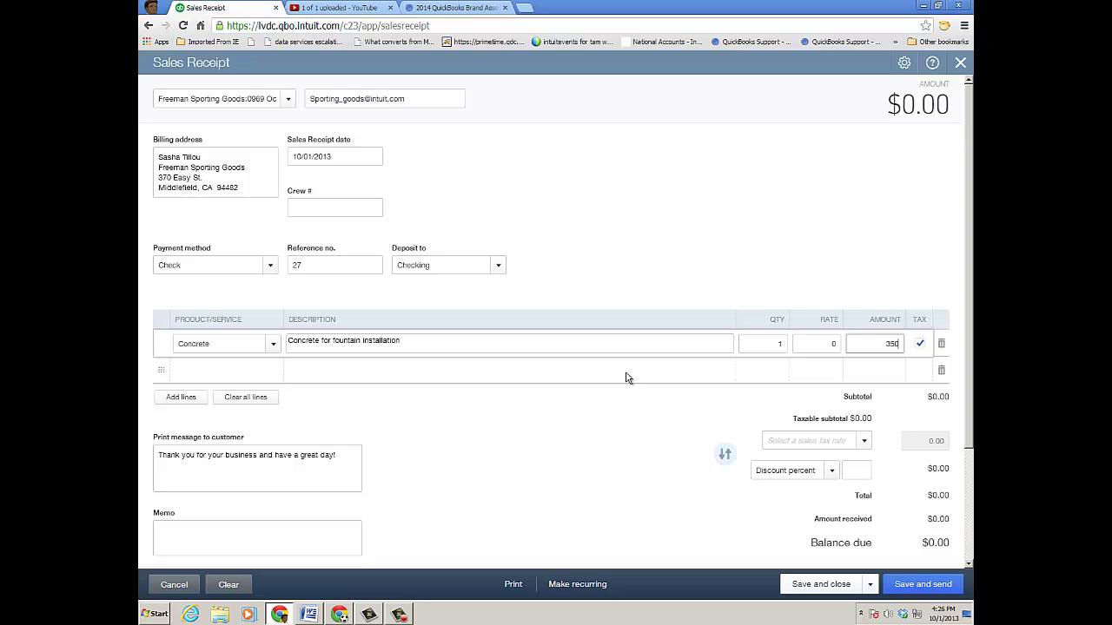
{"action": "scroll", "coordinate": [381, 501], "scroll_direction": "down", "scroll_amount": 2}
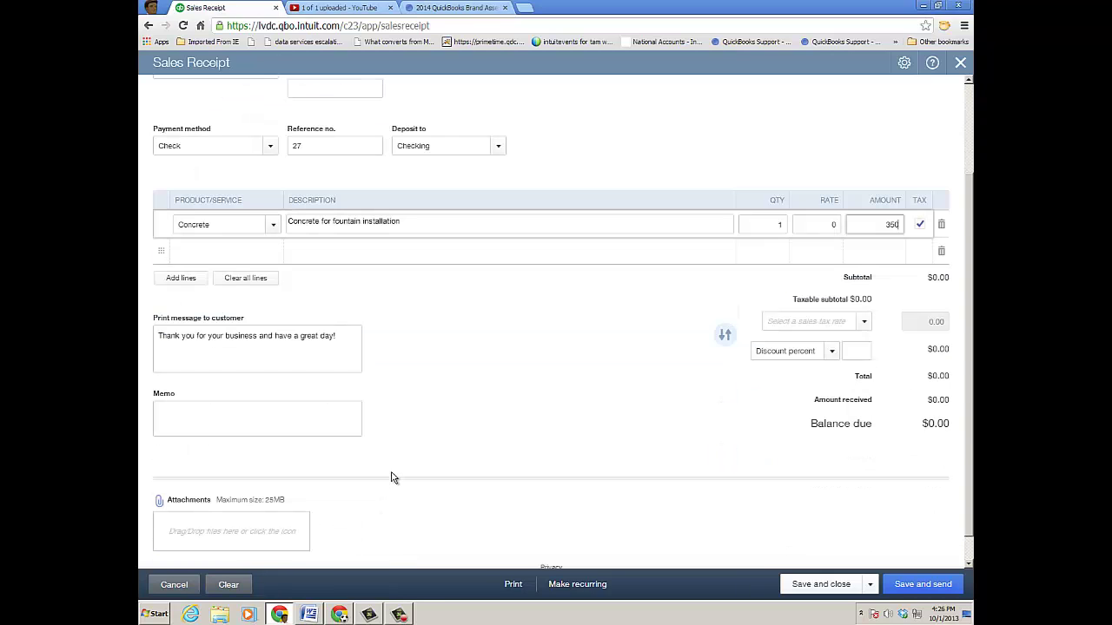
- Complete the Concrete line's amount as 350 and apply the Tucson sales tax rate to the sales receipt
{"action": "type", "text": "0"}
{"action": "scroll", "coordinate": [443, 415], "scroll_direction": "up", "scroll_amount": 2}
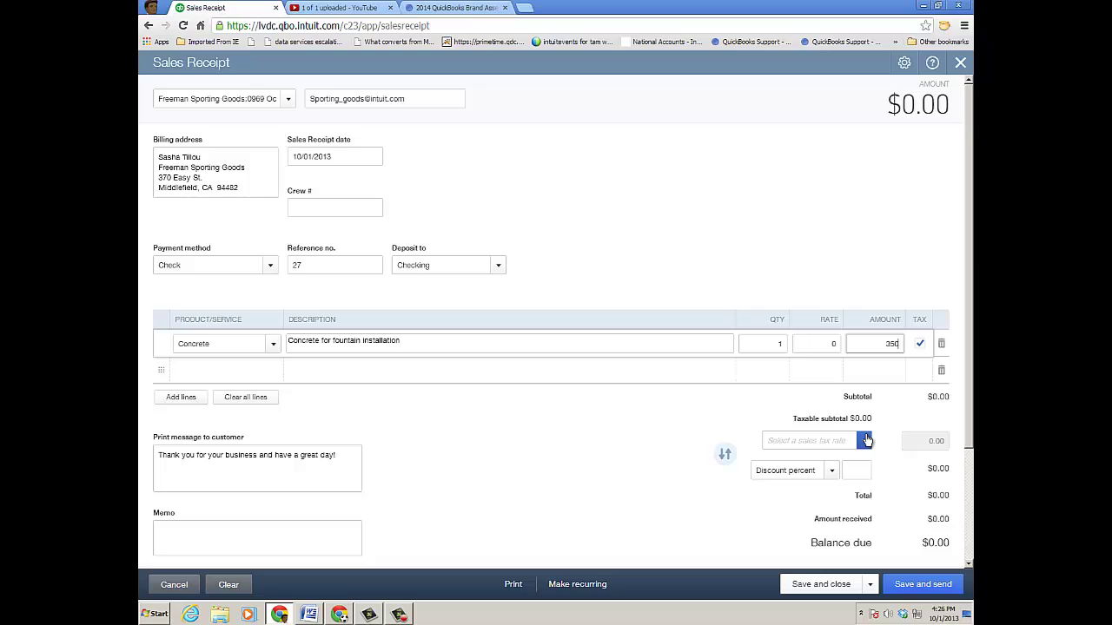
{"action": "left_click", "coordinate": [864, 441]}
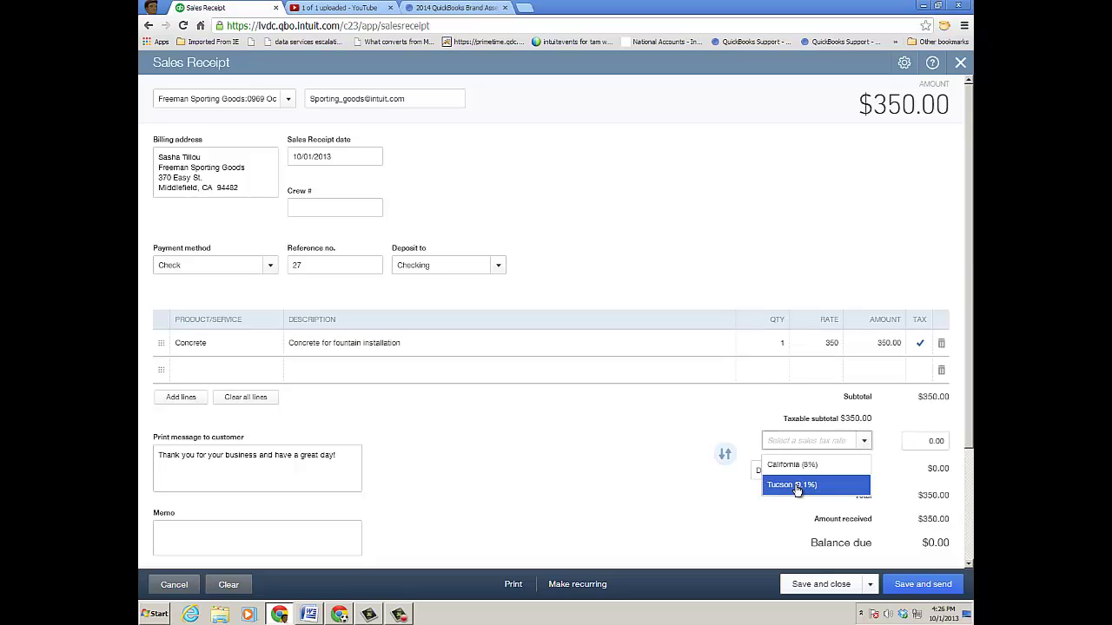
{"action": "left_click", "coordinate": [797, 486]}
- Apply a discount percent of 0.05 to the sales receipt
{"action": "left_click", "coordinate": [831, 471]}
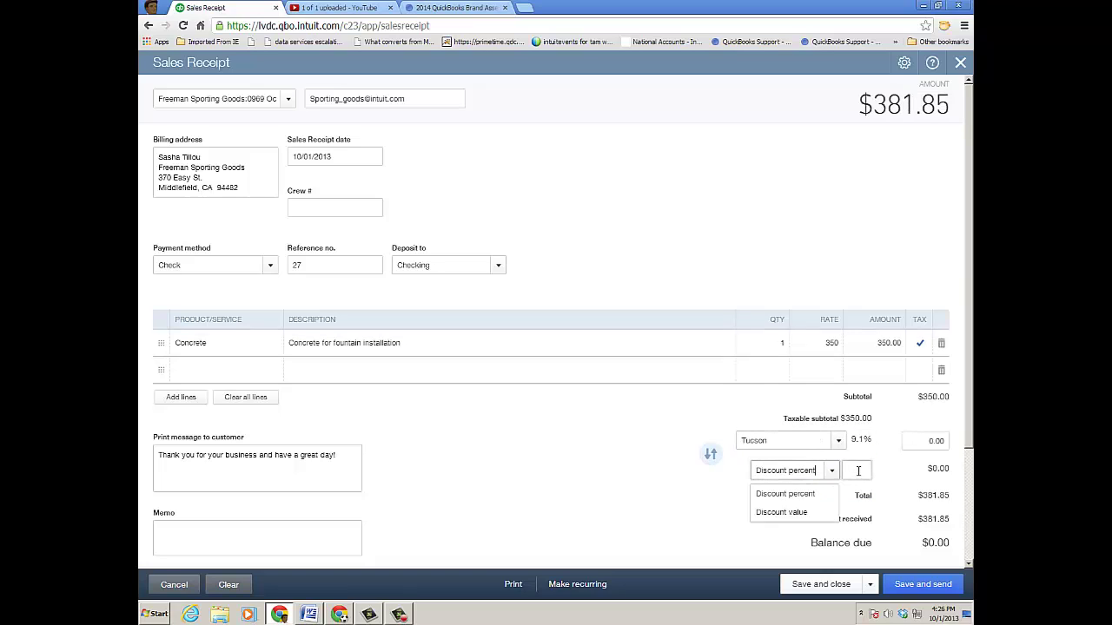
{"action": "left_click", "coordinate": [858, 471]}
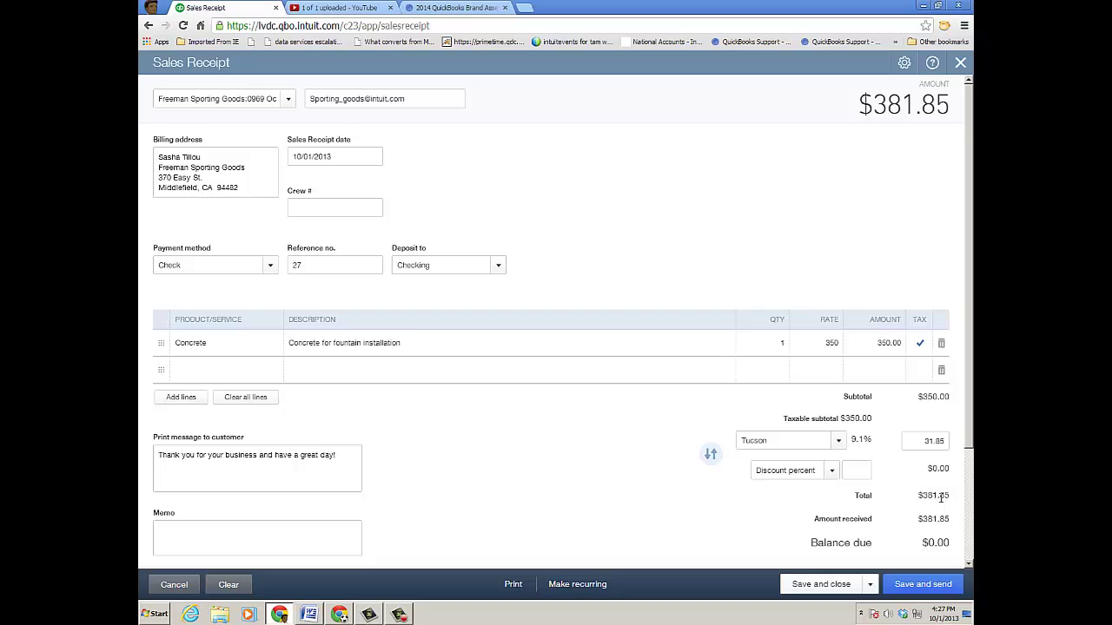
{"action": "left_click", "coordinate": [864, 472]}
{"action": "type", "text": ".05"}
{"action": "key", "text": "Tab"}
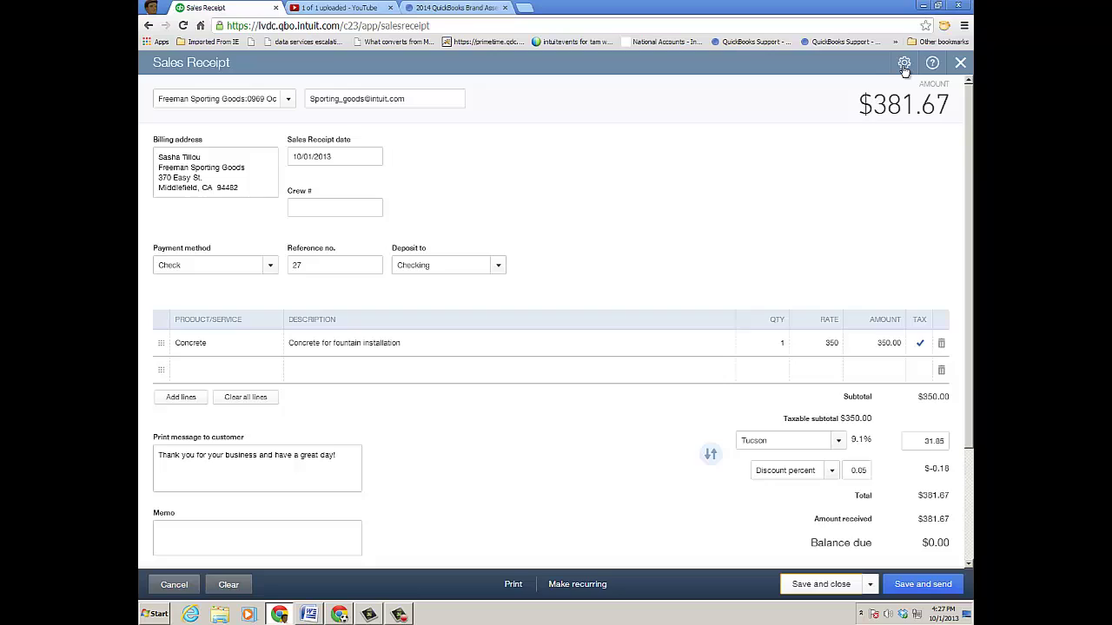
- Discard the unsaved sales receipt and view the Deposits and Discounts settings in the Sales Form Entry preferences
{"action": "key", "text": "Escape"}
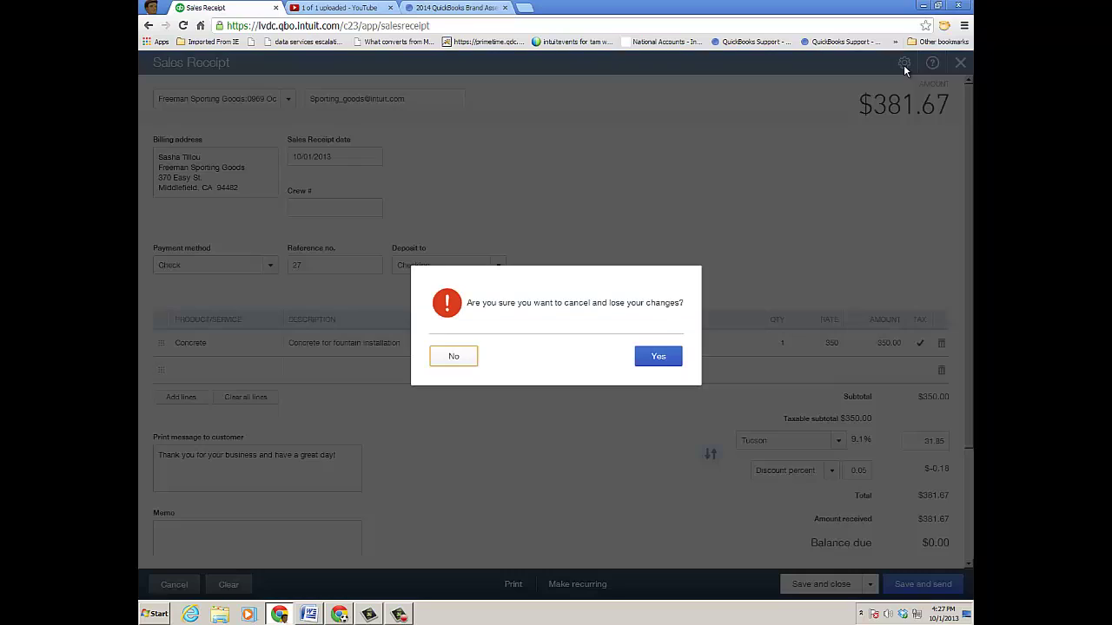
{"action": "left_click", "coordinate": [659, 361]}
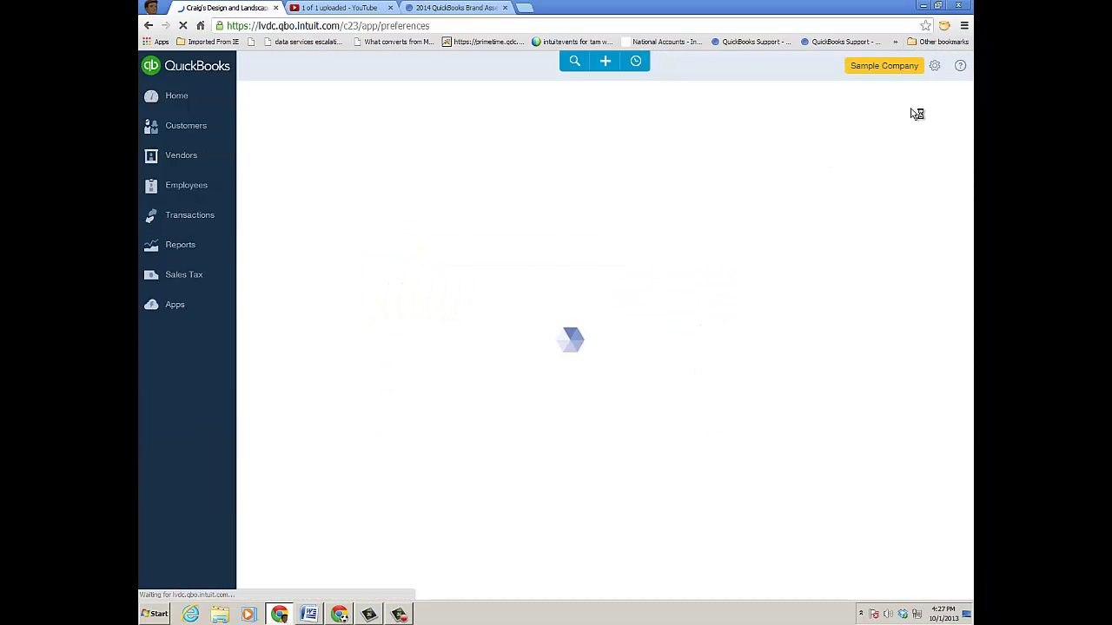
{"action": "left_click", "coordinate": [935, 69]}
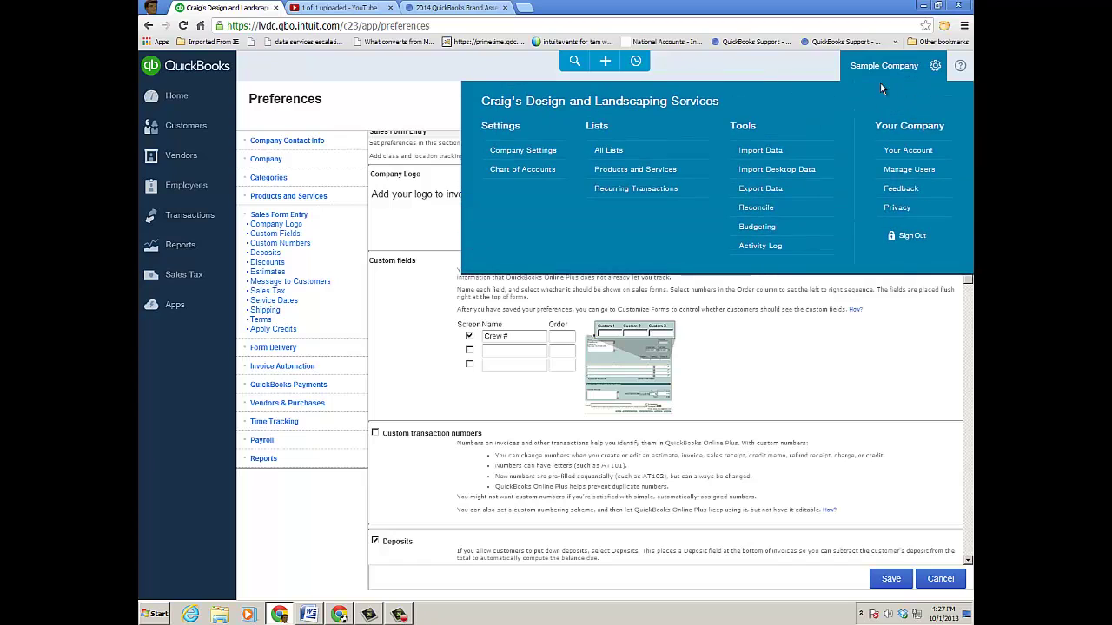
{"action": "left_click", "coordinate": [385, 104]}
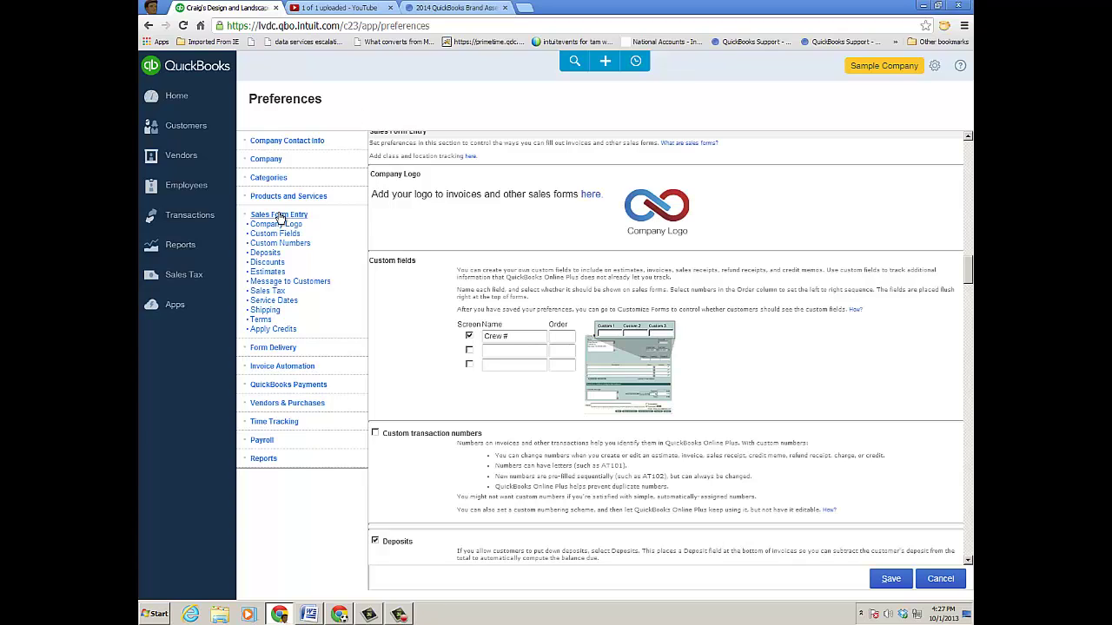
{"action": "left_click", "coordinate": [266, 252]}
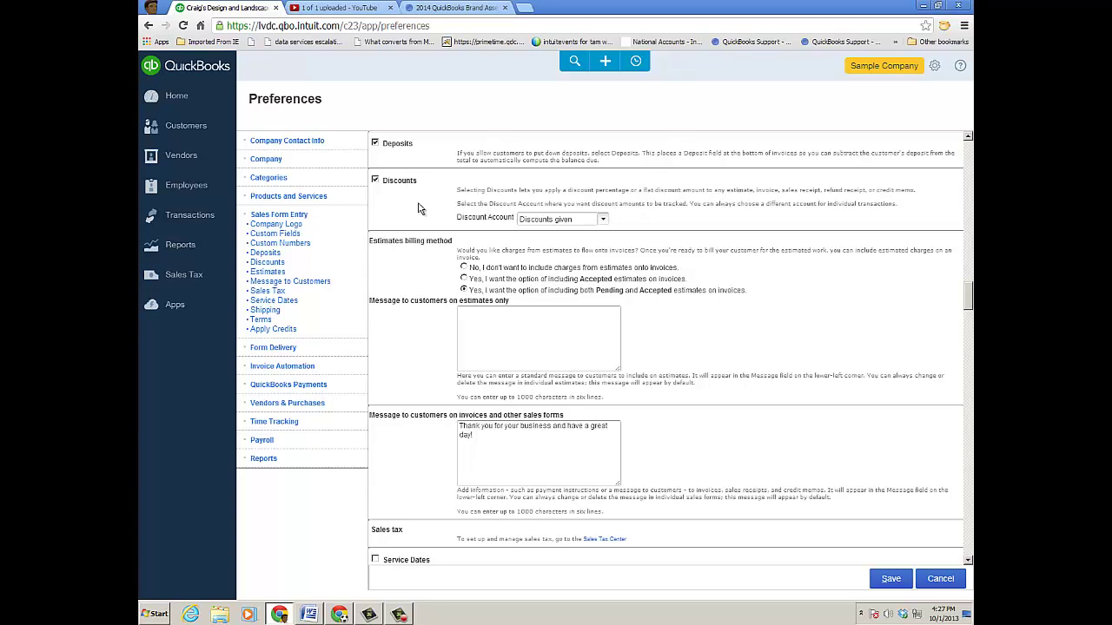
{"action": "left_click", "coordinate": [176, 95]}
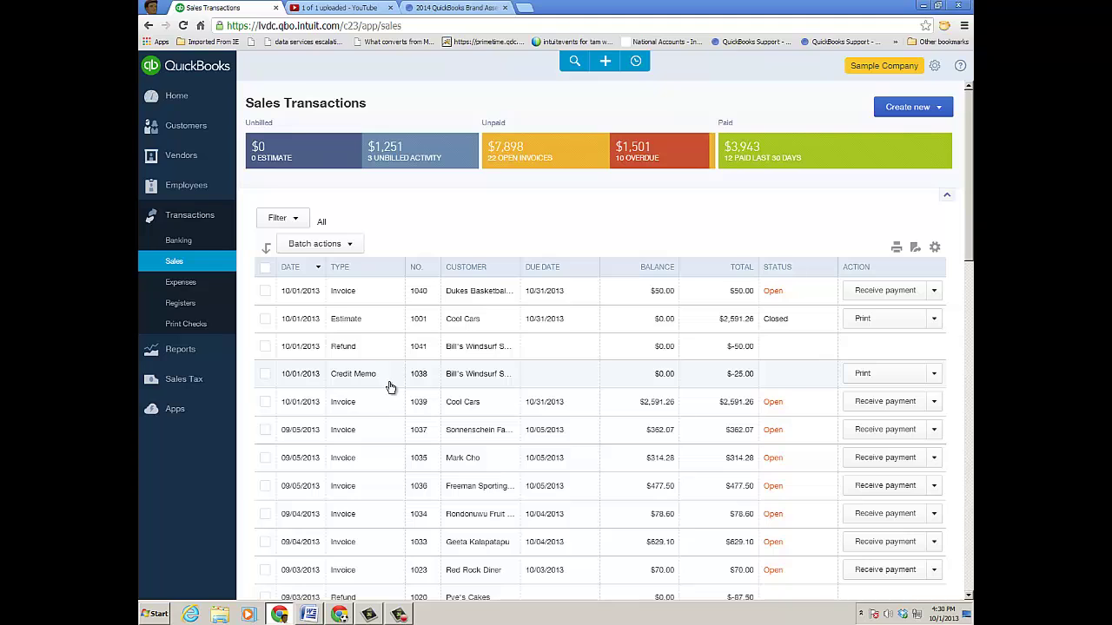
- Start a new refund receipt for Bill's Windsurf Shop
{"action": "left_click", "coordinate": [606, 62]}
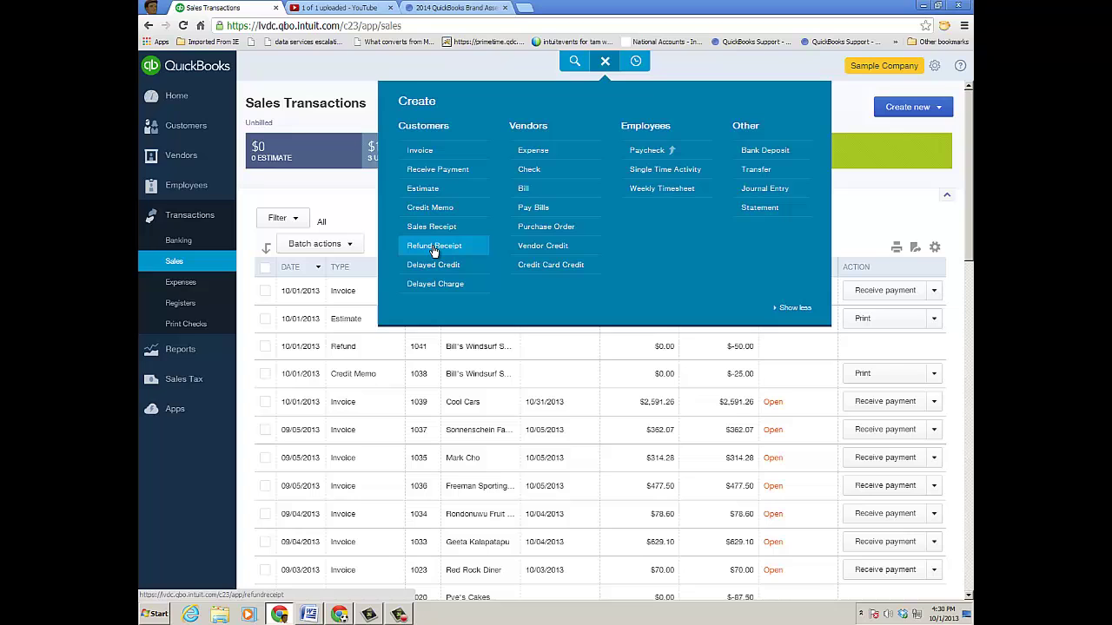
{"action": "left_click", "coordinate": [434, 248]}
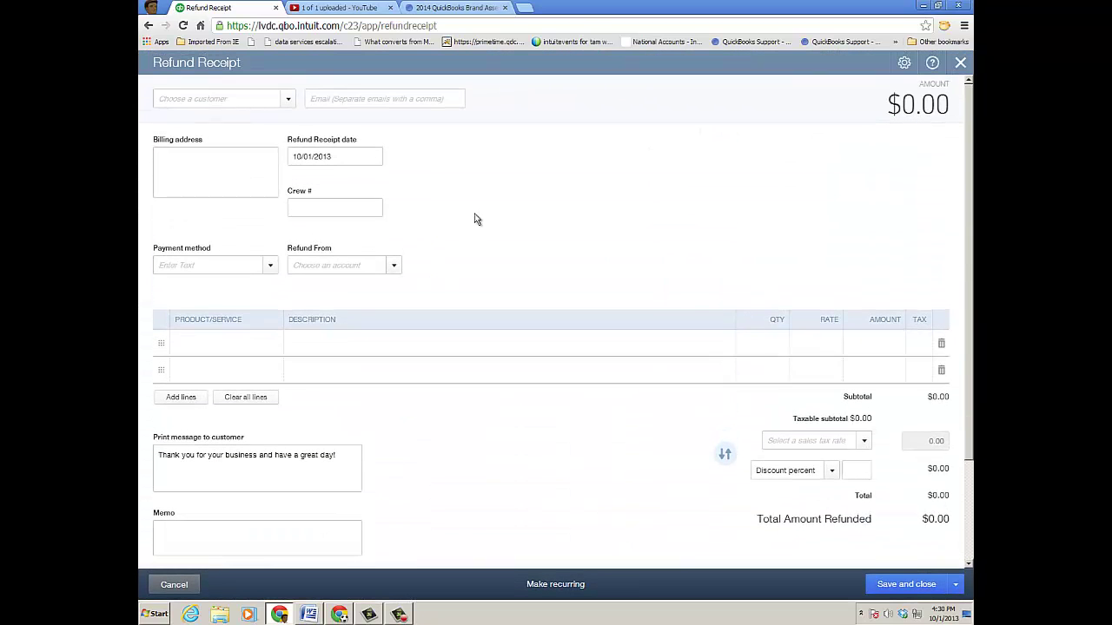
{"action": "left_click", "coordinate": [288, 100]}
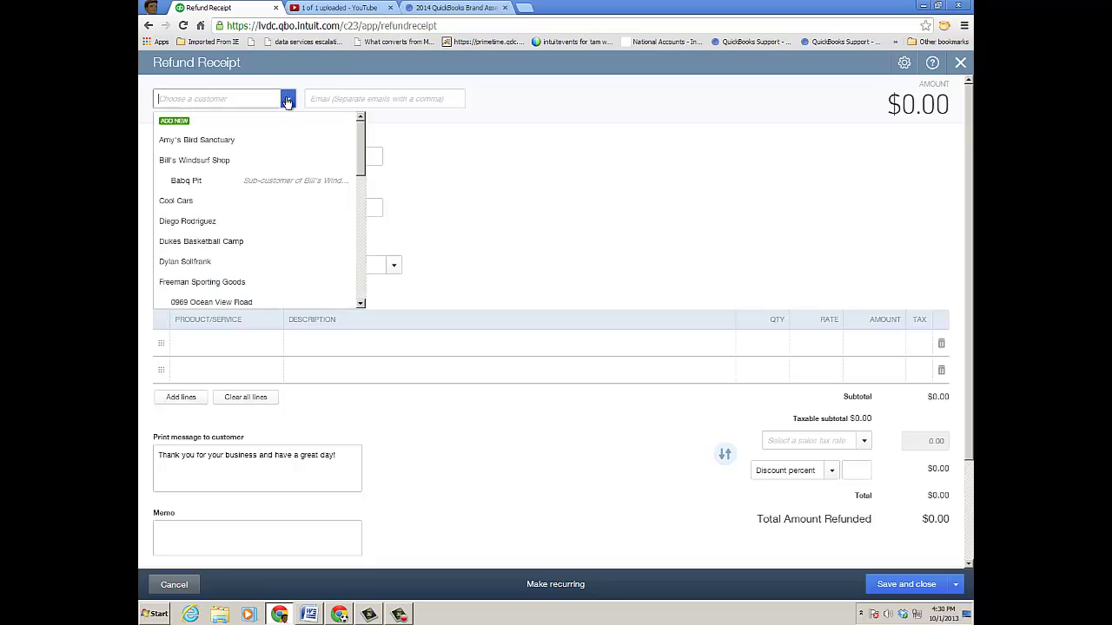
{"action": "left_click", "coordinate": [308, 160]}
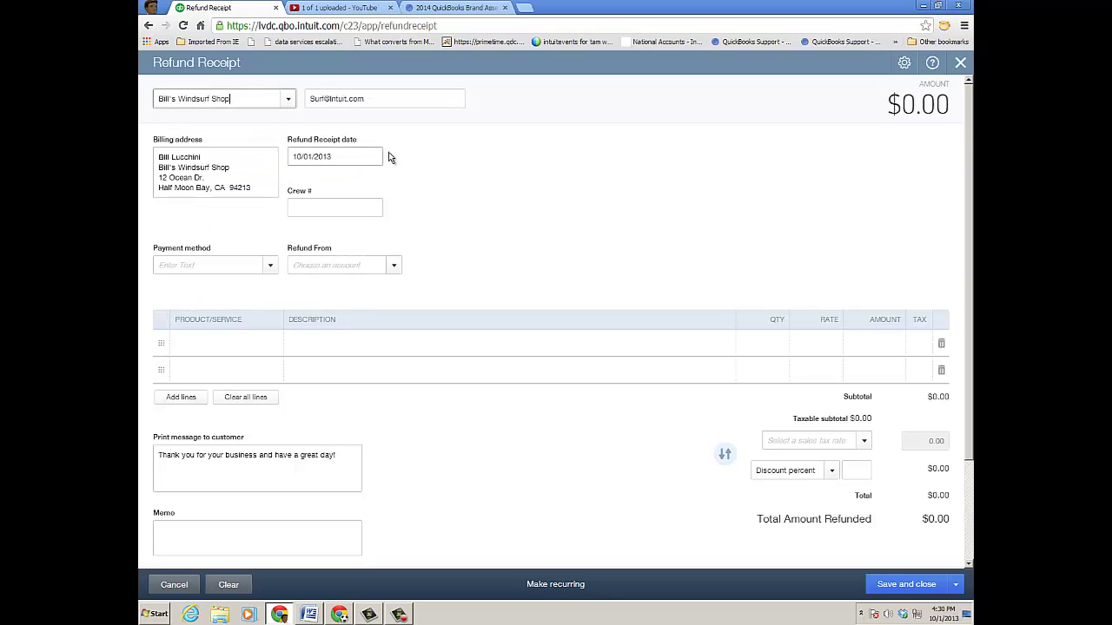
- Set the refund's payment method to Check, drawn from the Checking account, and mark the check for printing later
{"action": "left_click", "coordinate": [270, 264]}
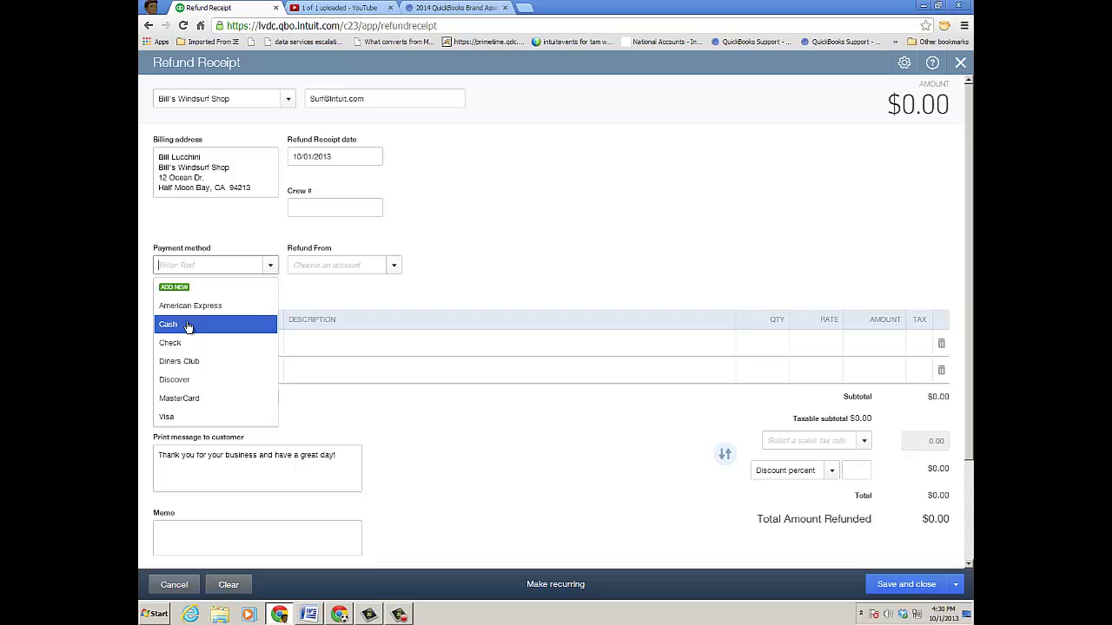
{"action": "left_click", "coordinate": [170, 343]}
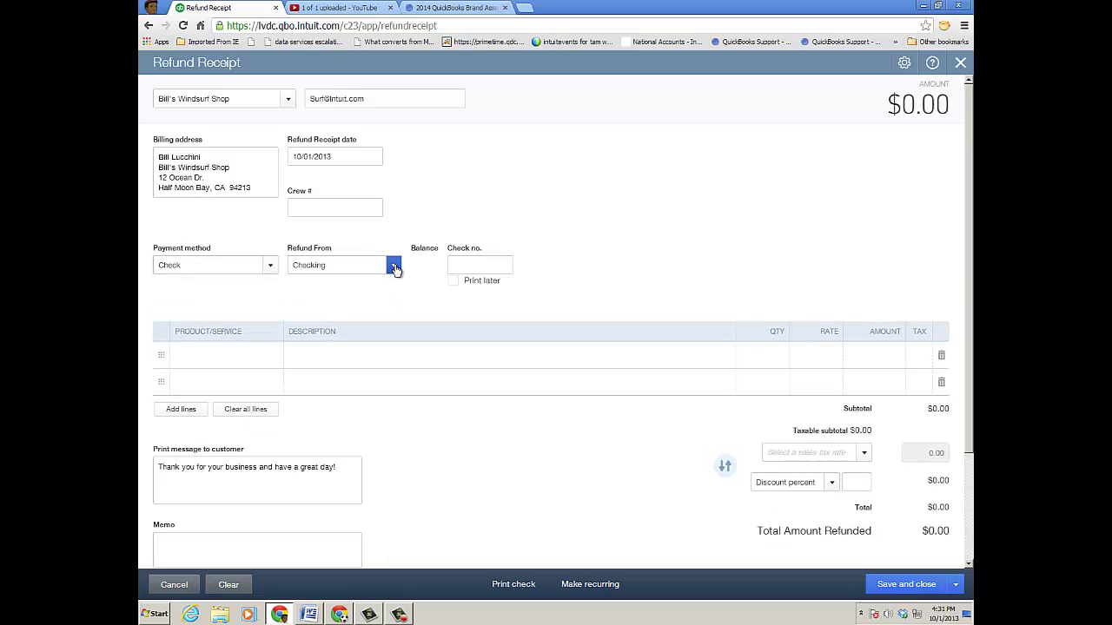
{"action": "left_click", "coordinate": [478, 266]}
{"action": "type", "text": "123"}
{"action": "left_click", "coordinate": [452, 280]}
- Add an Hours line to the refund receipt with the description "overcharged on labor" and an amount of 80
{"action": "left_click", "coordinate": [239, 365]}
{"action": "left_click", "coordinate": [273, 355]}
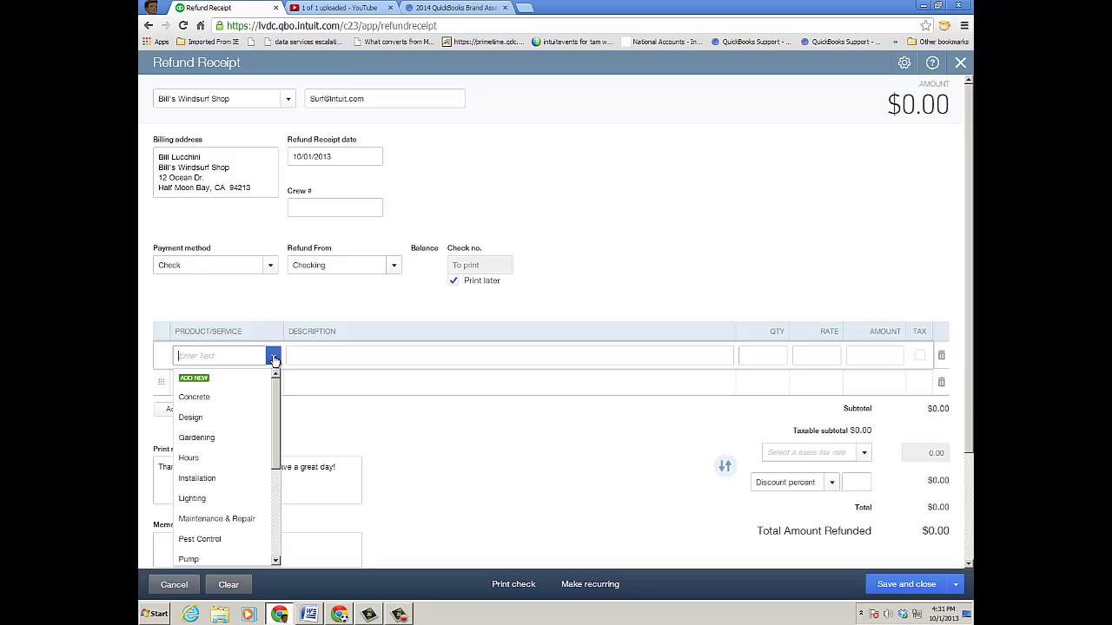
{"action": "left_click", "coordinate": [217, 458]}
{"action": "left_click", "coordinate": [356, 354]}
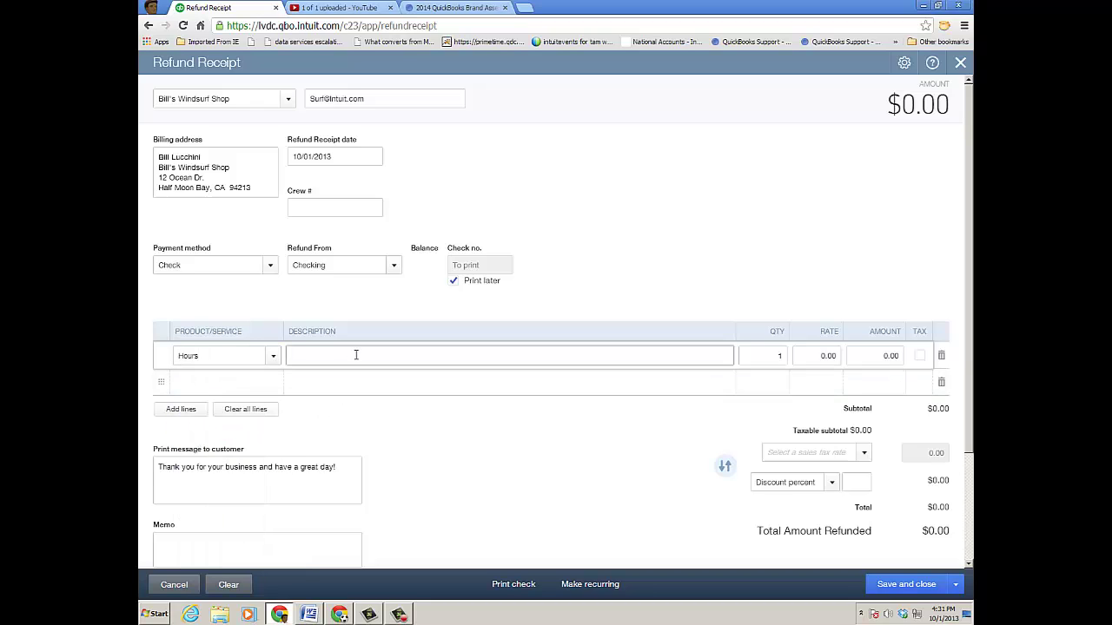
{"action": "type", "text": "overchargedon labor"}
{"action": "left_click", "coordinate": [333, 352]}
{"action": "left_click", "coordinate": [895, 355]}
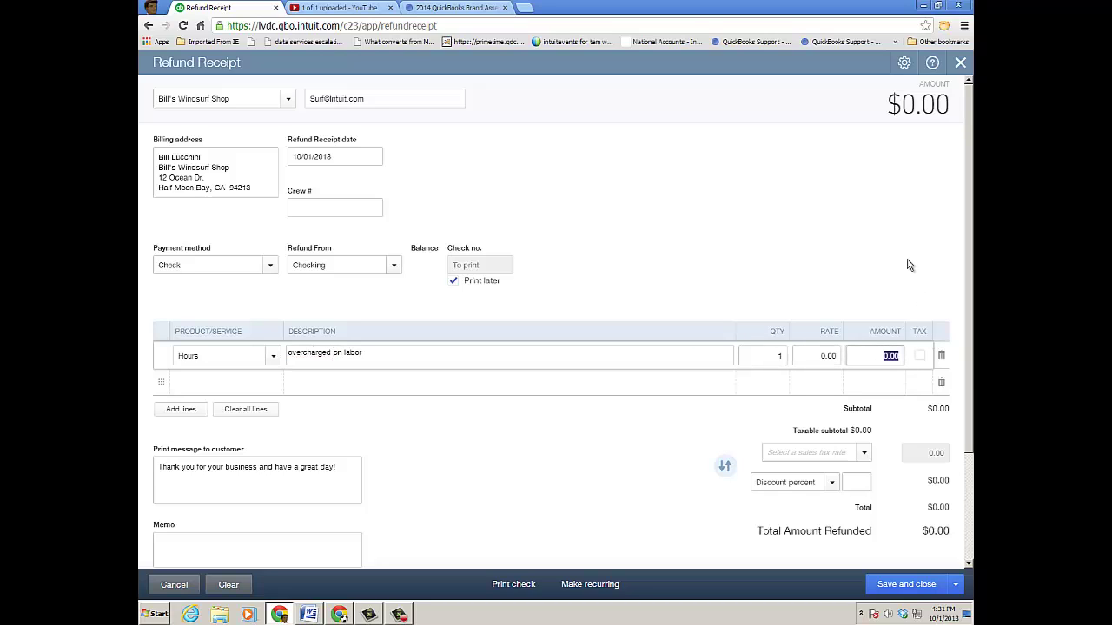
{"action": "type", "text": "80"}
{"action": "key", "text": "Tab"}
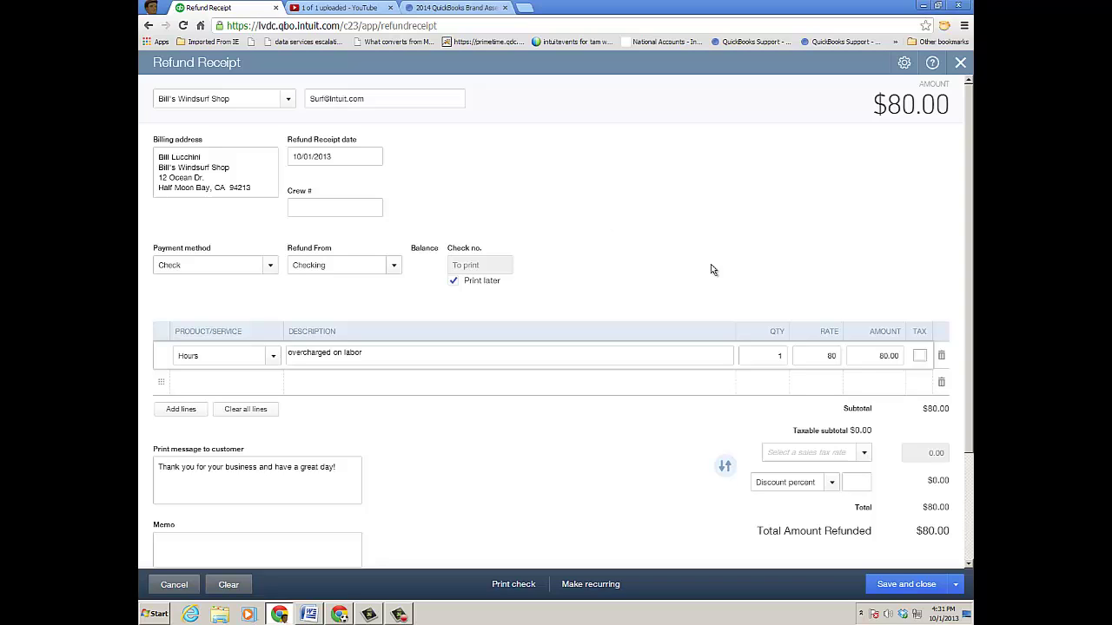
- Save and close the refund receipt, and open the Bill's Windsurf Shop customer record to review its transactions
{"action": "left_click", "coordinate": [910, 589]}
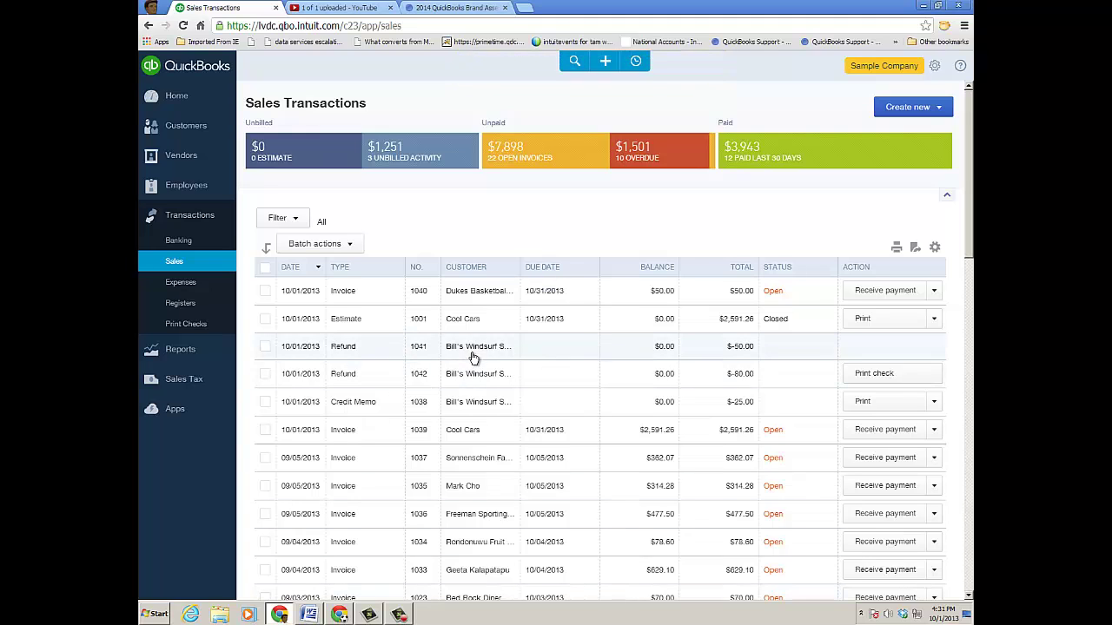
{"action": "left_click", "coordinate": [186, 125]}
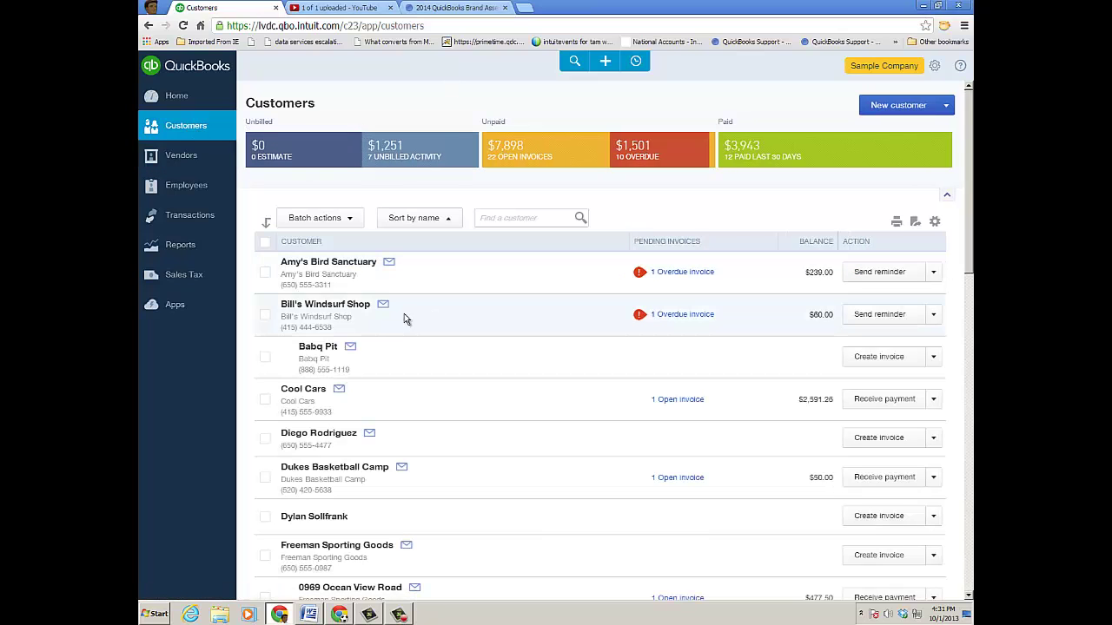
{"action": "left_click", "coordinate": [354, 309]}
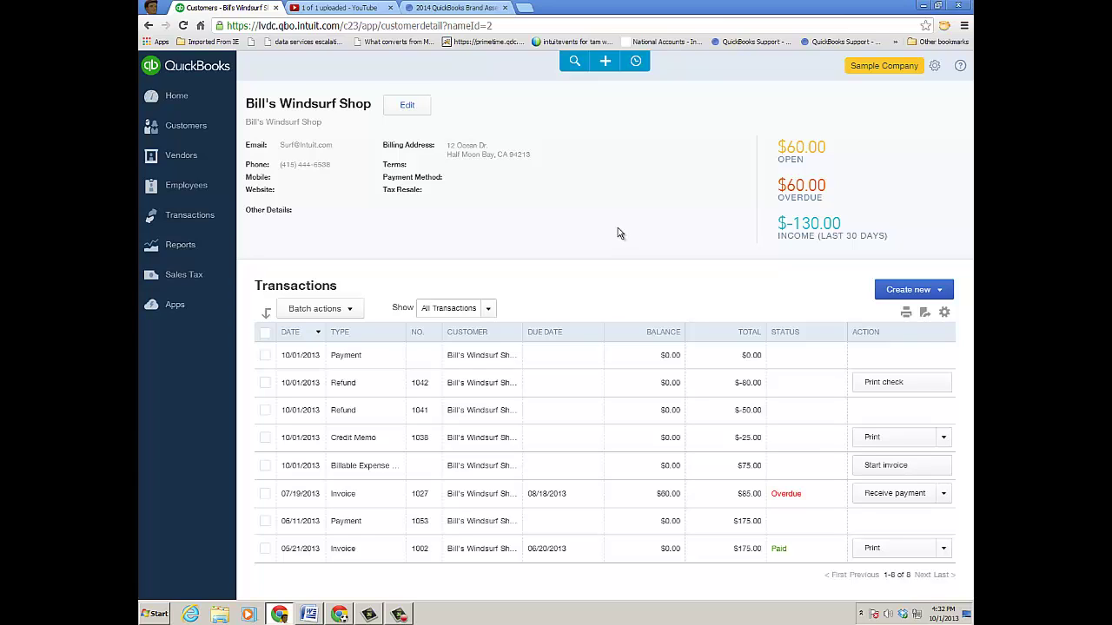
- Start a new delayed credit for the customer Cool Cars
{"action": "left_click", "coordinate": [605, 62]}
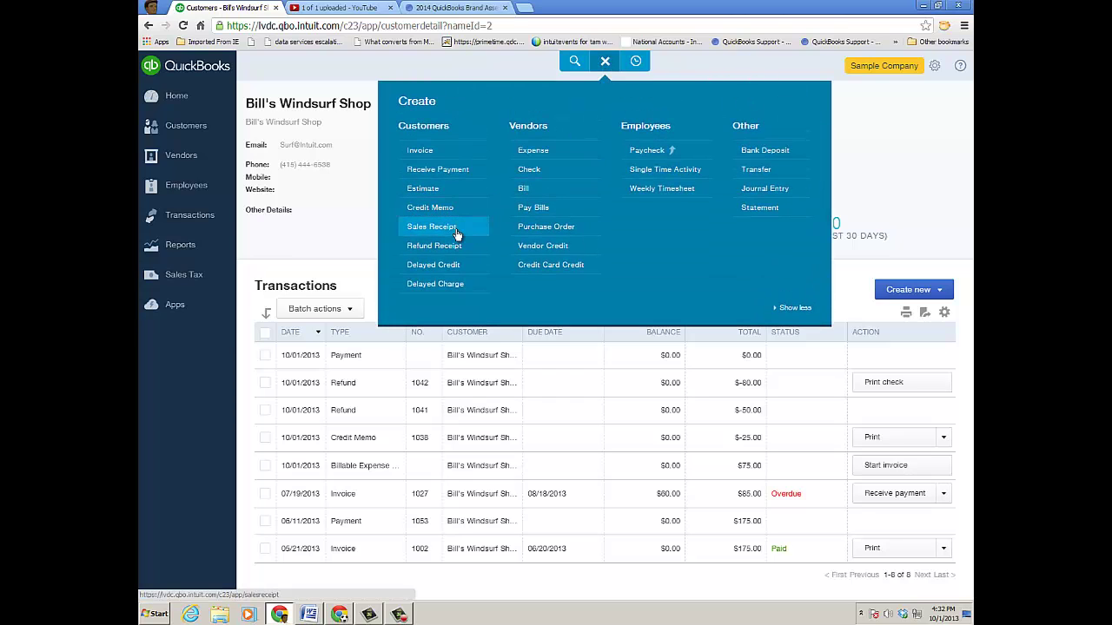
{"action": "left_click", "coordinate": [433, 269]}
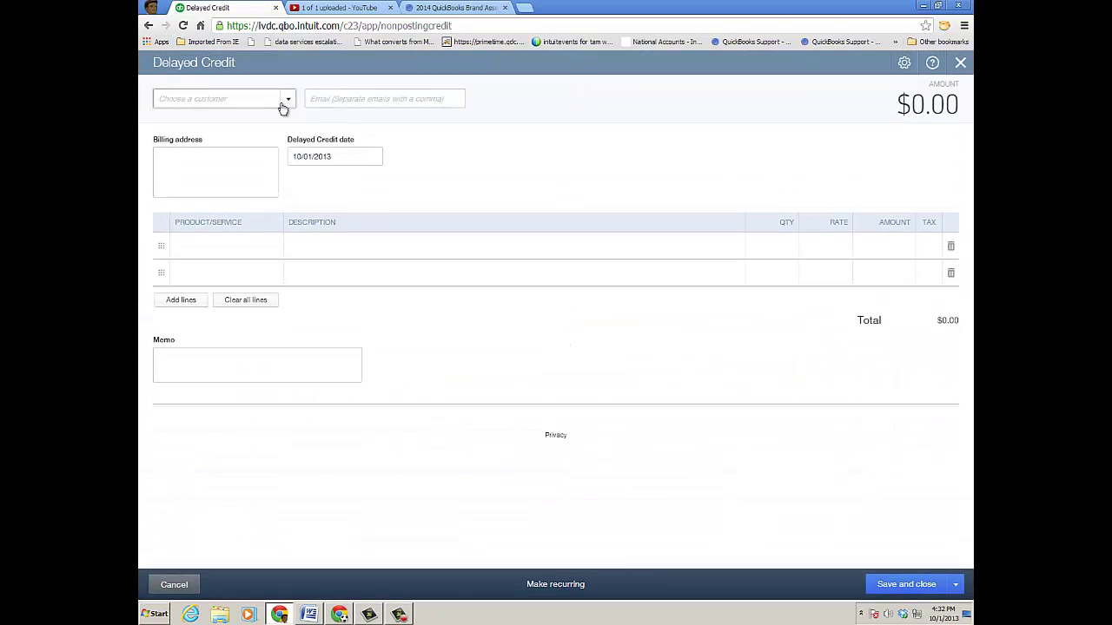
{"action": "left_click", "coordinate": [288, 100]}
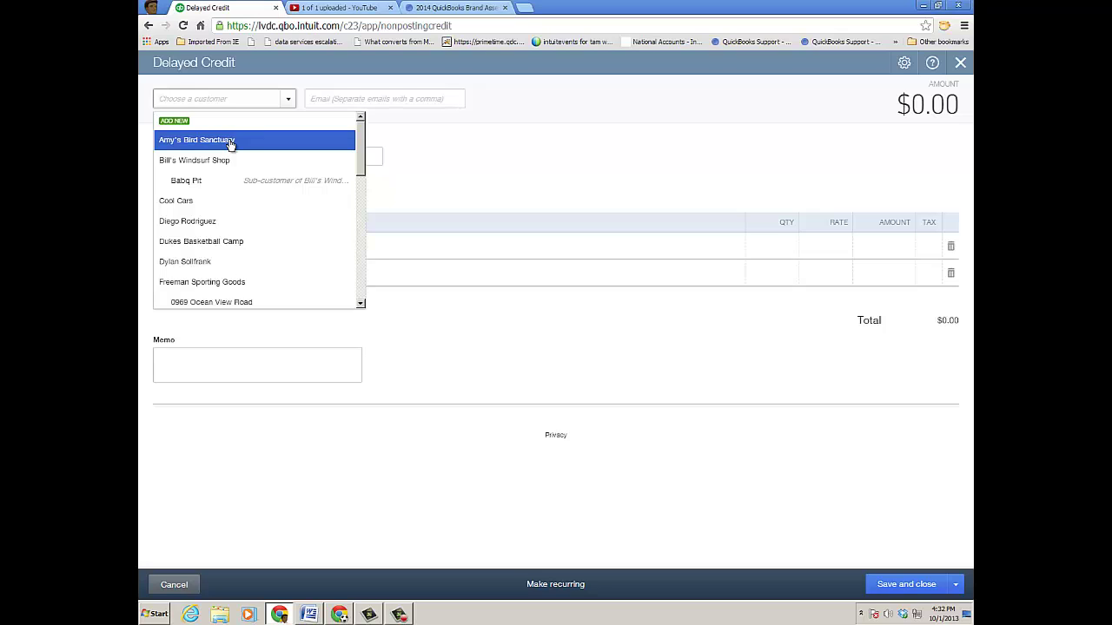
{"action": "left_click", "coordinate": [190, 202]}
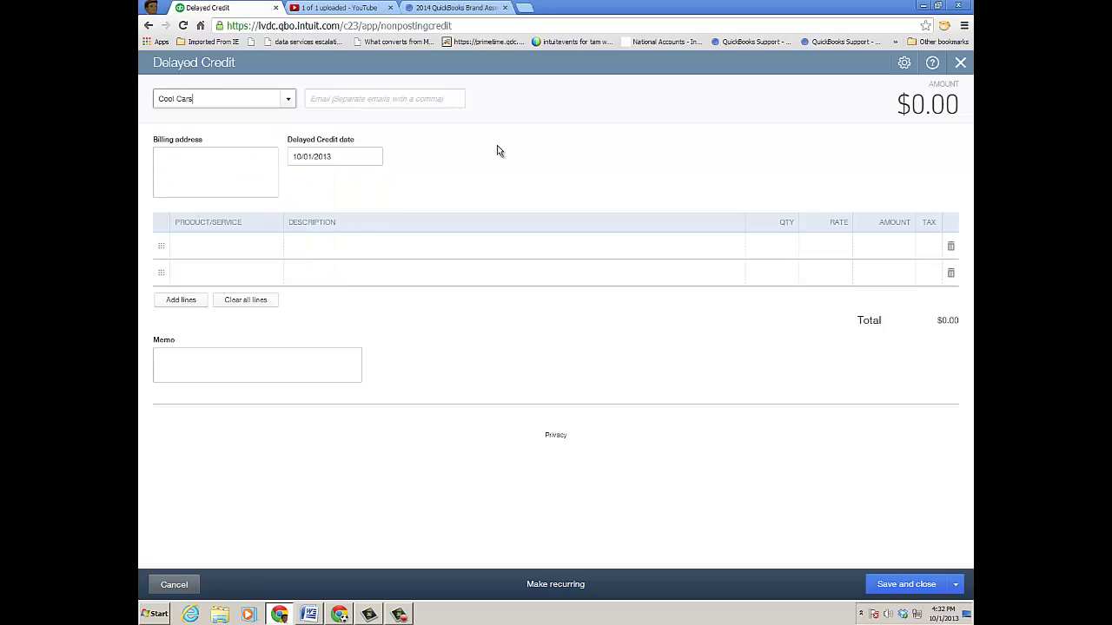
- Add a Gardening line for 50 to the delayed credit, extending the description with "--first 2 hrs of work are free"
{"action": "left_click", "coordinate": [243, 247]}
{"action": "left_click", "coordinate": [273, 249]}
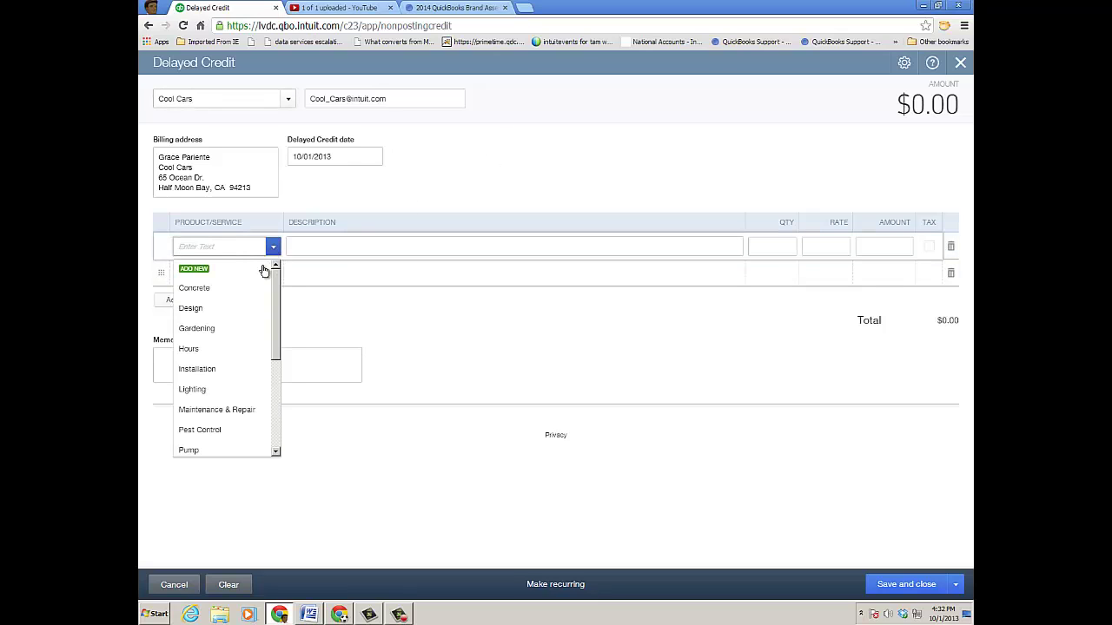
{"action": "left_click", "coordinate": [220, 328]}
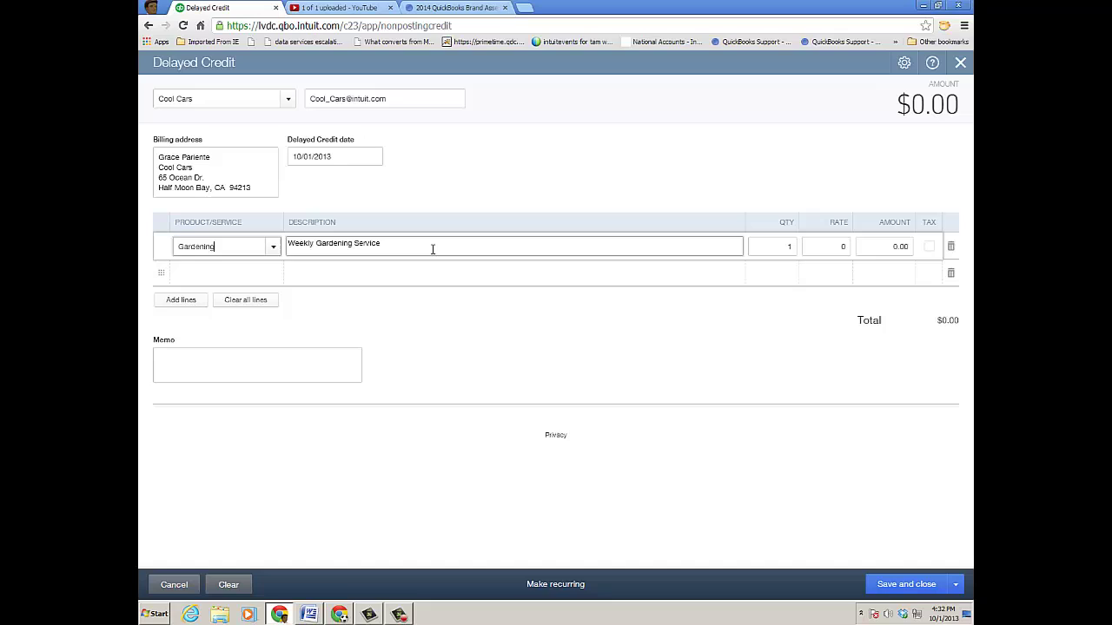
{"action": "left_click", "coordinate": [432, 249]}
{"action": "type", "text": "--first 2 hrs"}
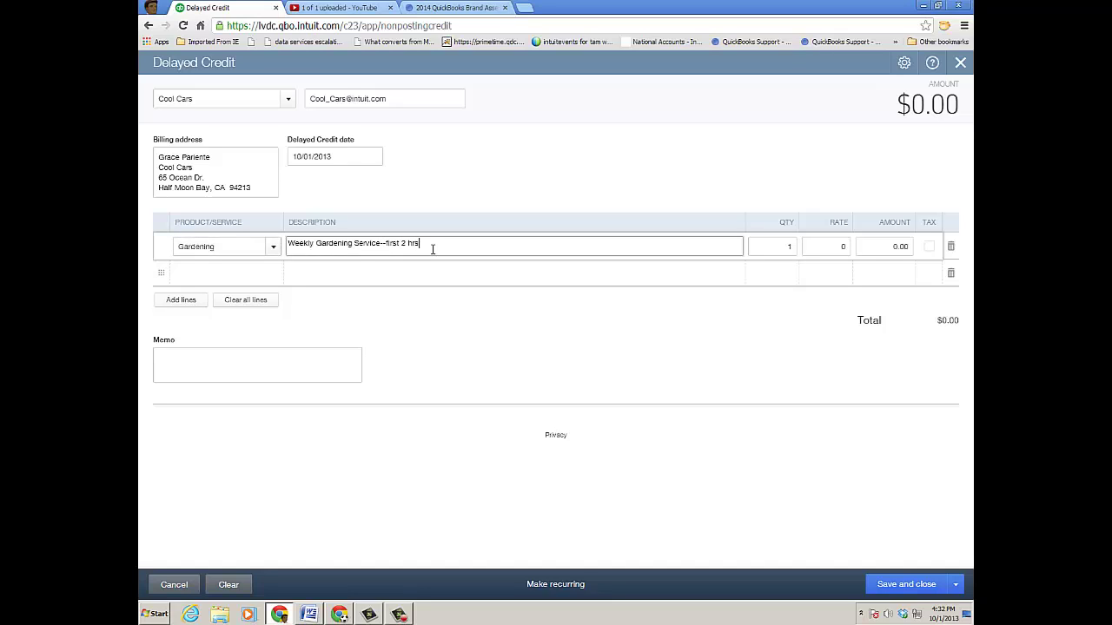
{"action": "type", "text": " of work are fiee"}
{"action": "left_click", "coordinate": [896, 247]}
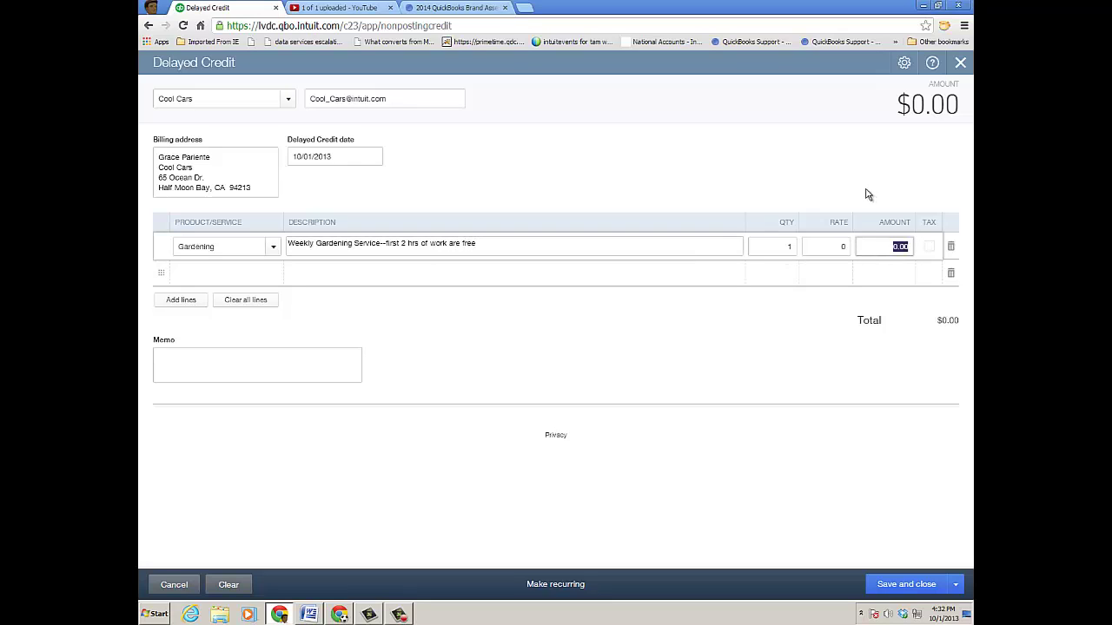
{"action": "type", "text": "50"}
- Save and close the delayed credit, and open the Cool Cars customer record to review its transactions
{"action": "left_click", "coordinate": [894, 588]}
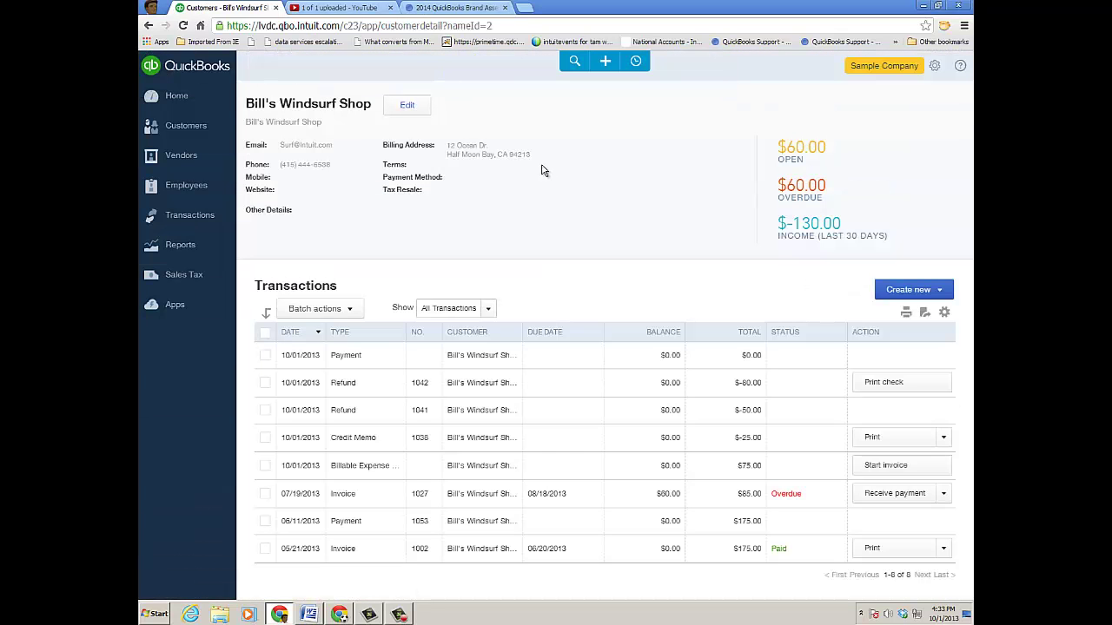
{"action": "left_click", "coordinate": [187, 129]}
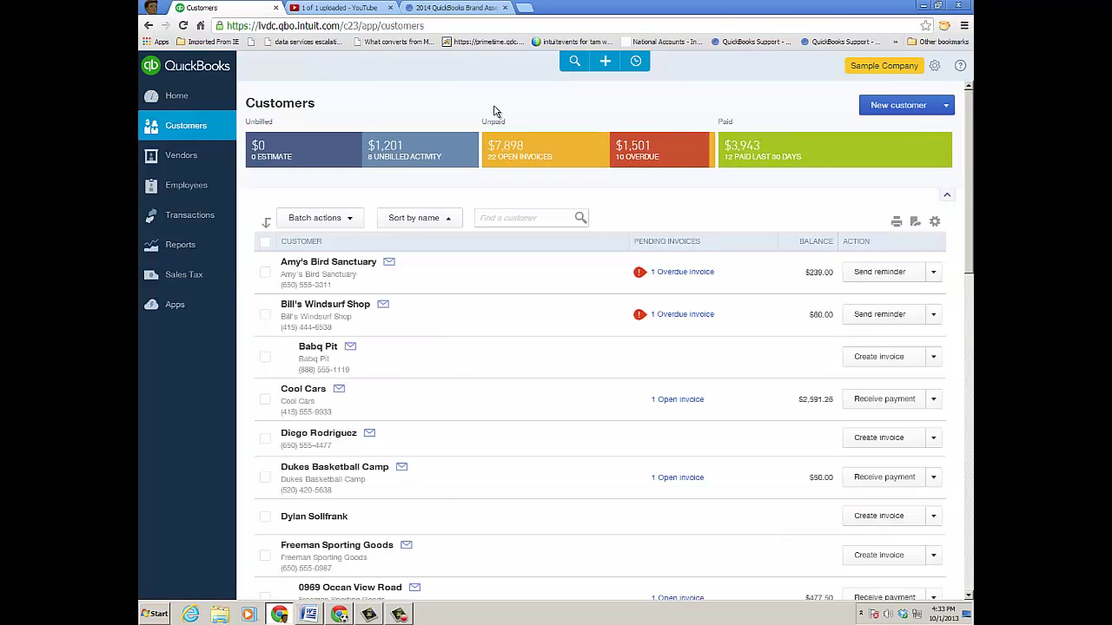
{"action": "left_click", "coordinate": [315, 394]}
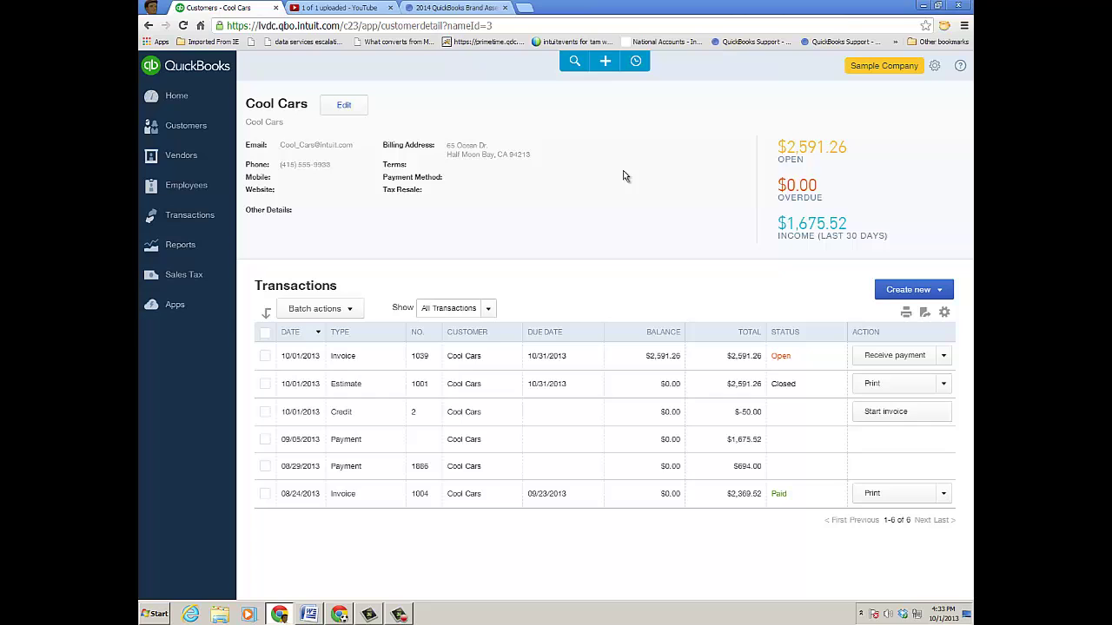
- Start a new invoice for Cool Cars to review the delayed credit offered for adding, and discard the invoice without saving
{"action": "left_click", "coordinate": [606, 62]}
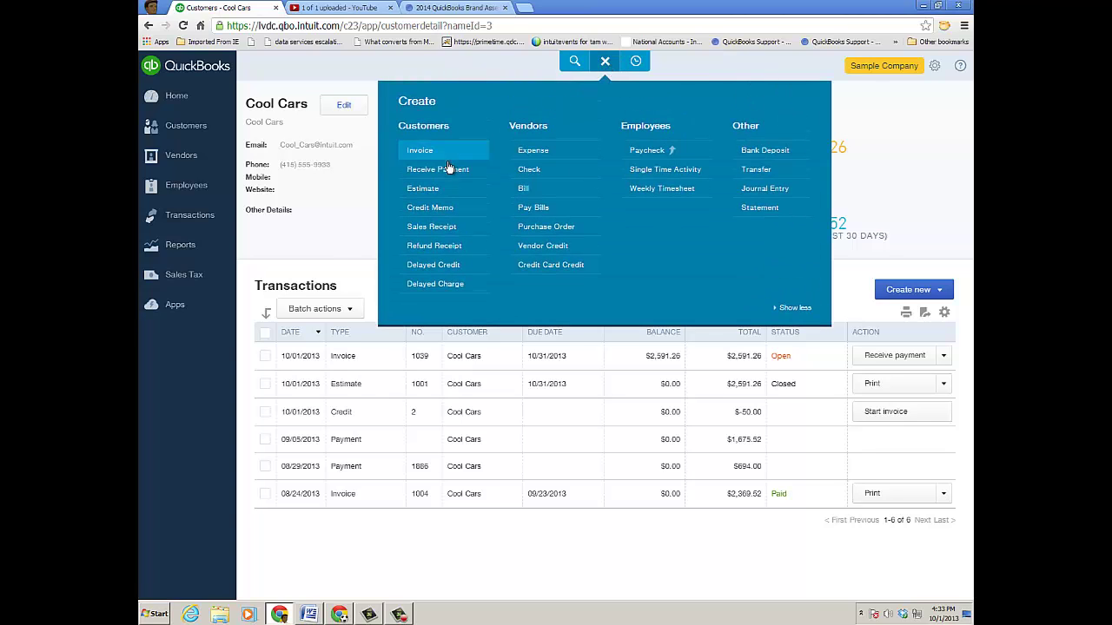
{"action": "left_click", "coordinate": [421, 150]}
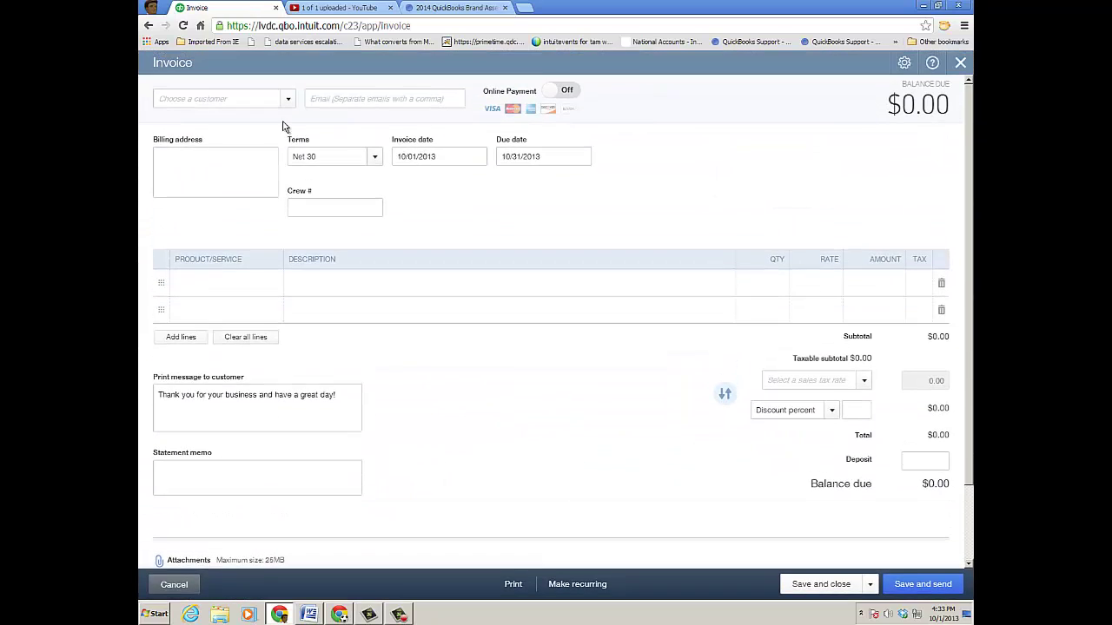
{"action": "left_click", "coordinate": [288, 99]}
{"action": "left_click", "coordinate": [192, 212]}
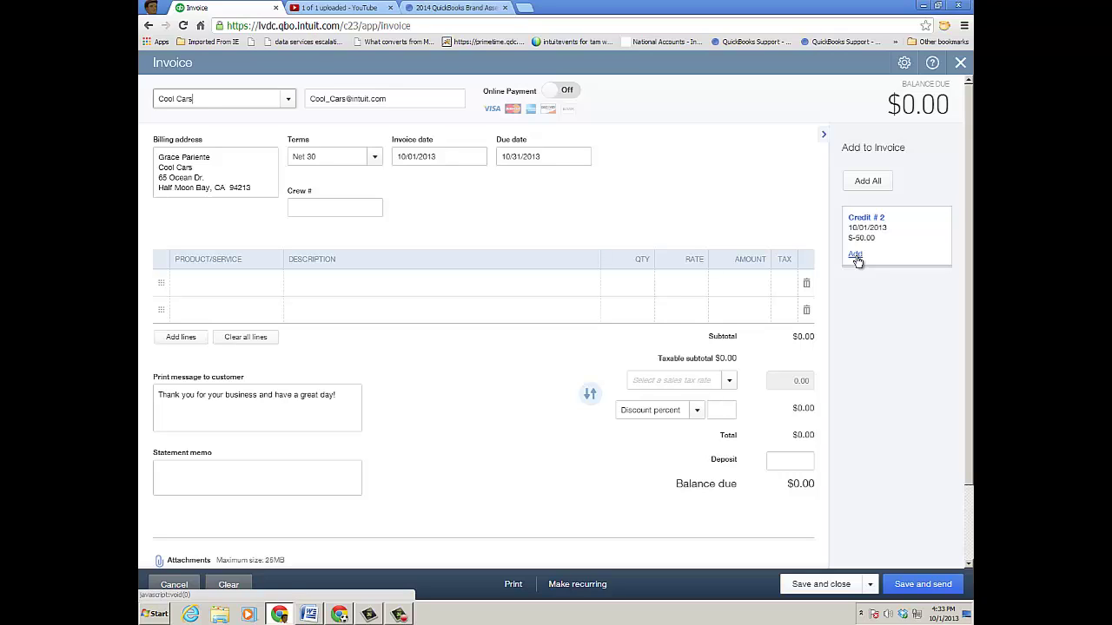
{"action": "left_click", "coordinate": [960, 62]}
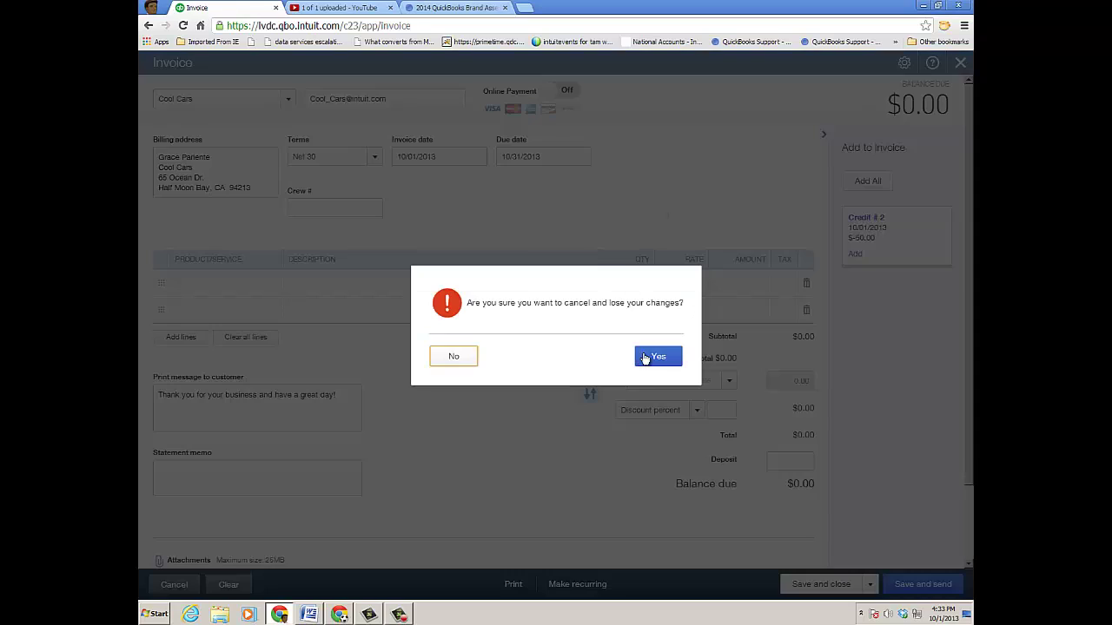
{"action": "left_click", "coordinate": [645, 358]}
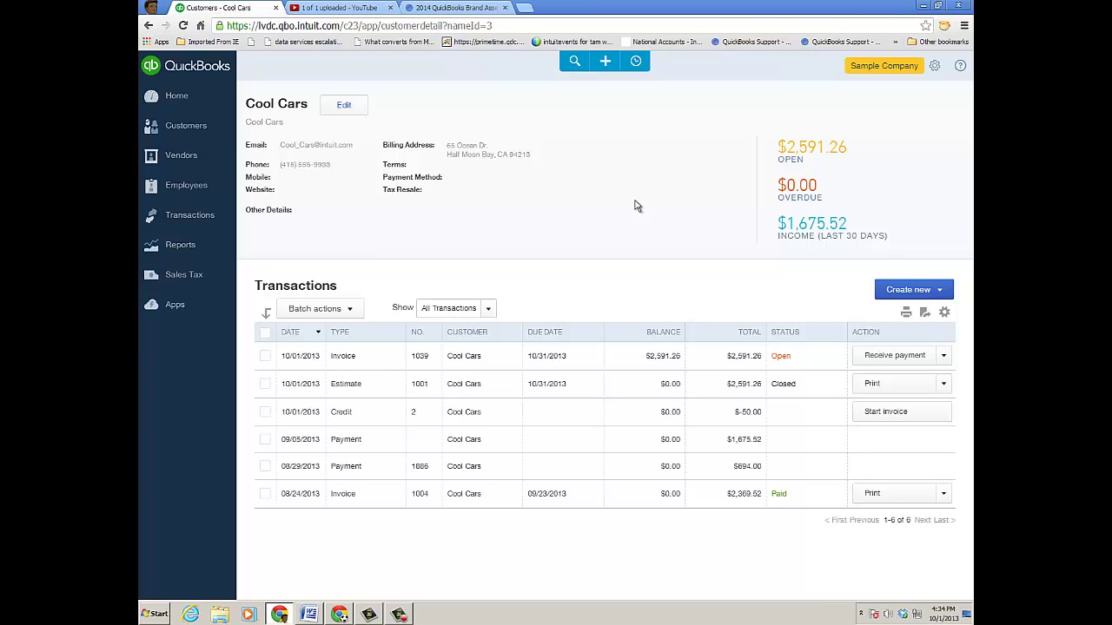
- Return to the home page and display the transaction types available to create for customers
{"action": "left_click", "coordinate": [176, 95]}
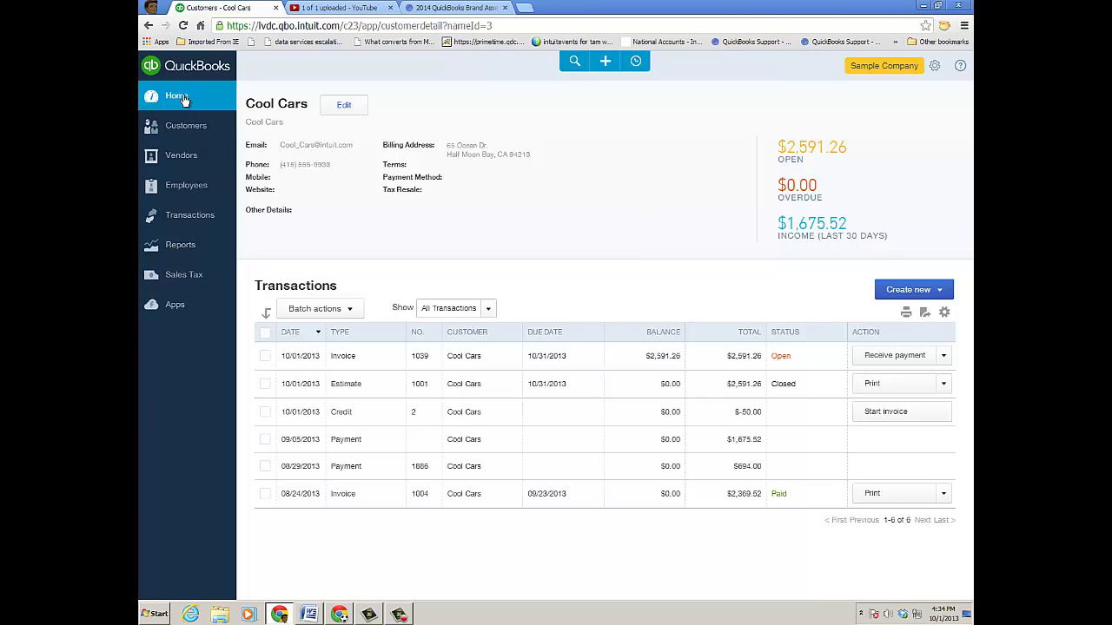
{"action": "left_click", "coordinate": [605, 61]}
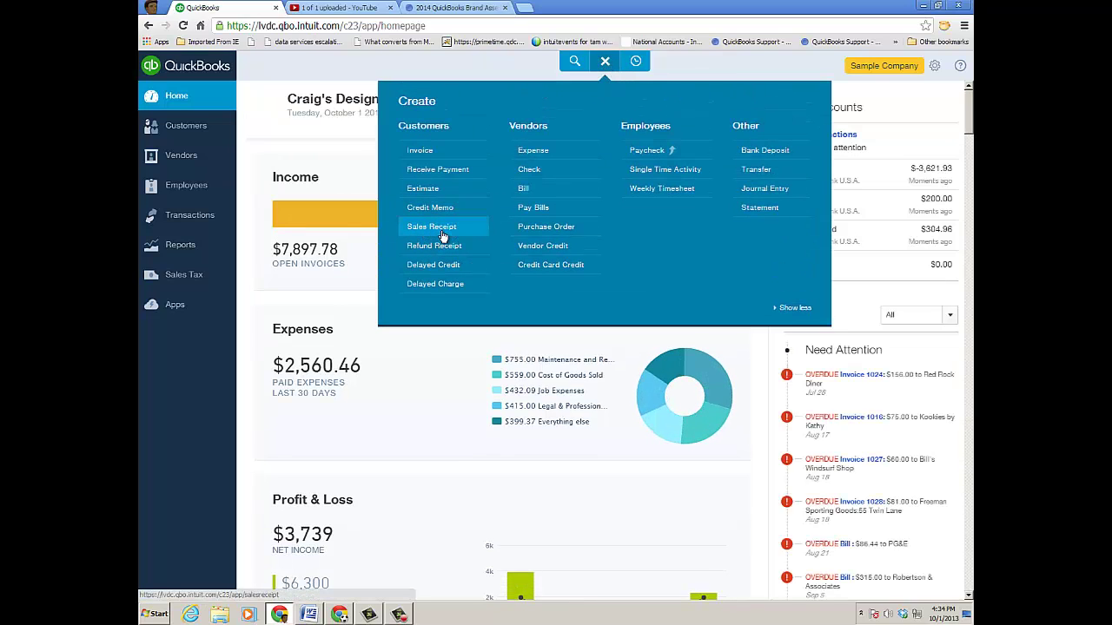